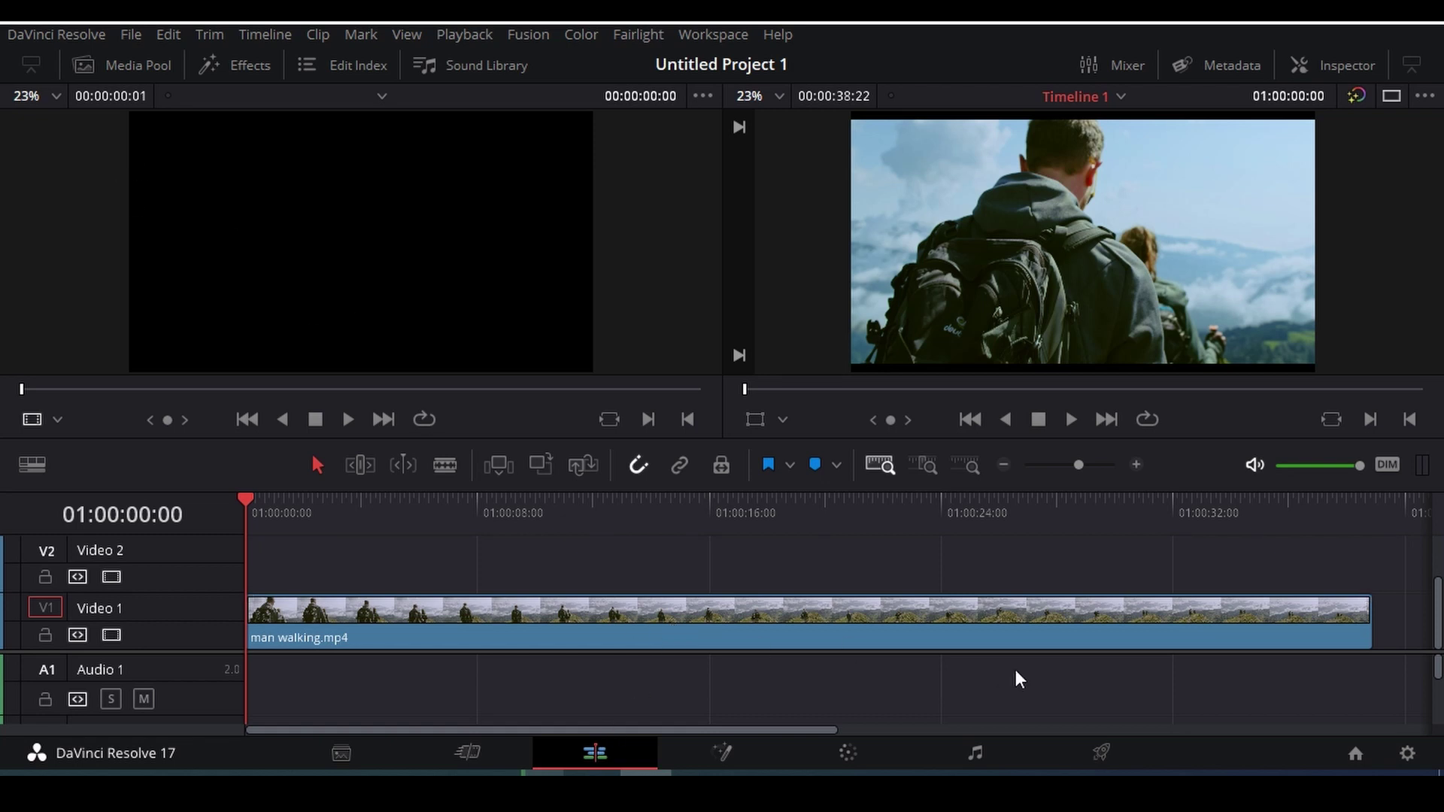
Make a new Fusion composition clip in the Media Pool and name it 'wahtt'.
click(84, 65)
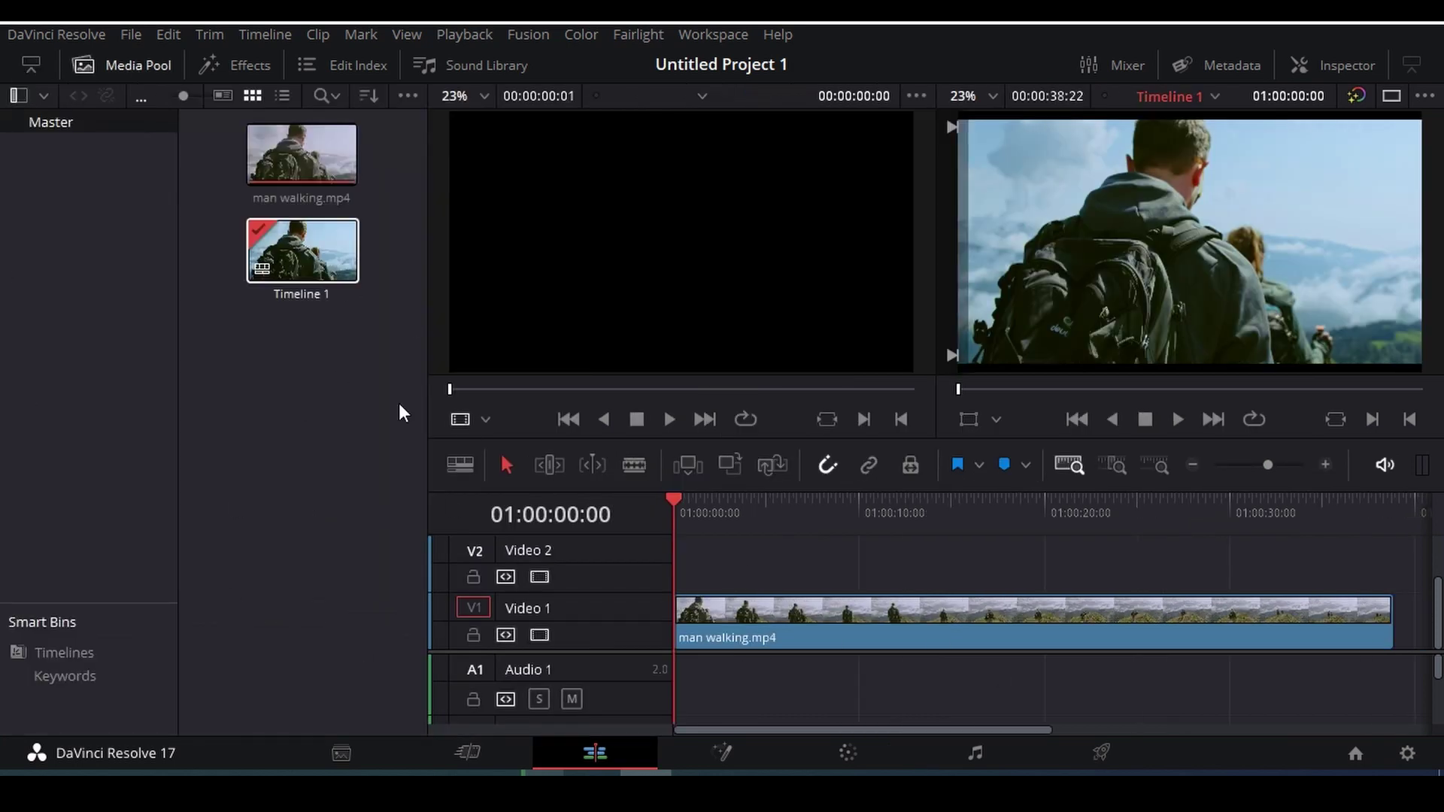
right_click(258, 367)
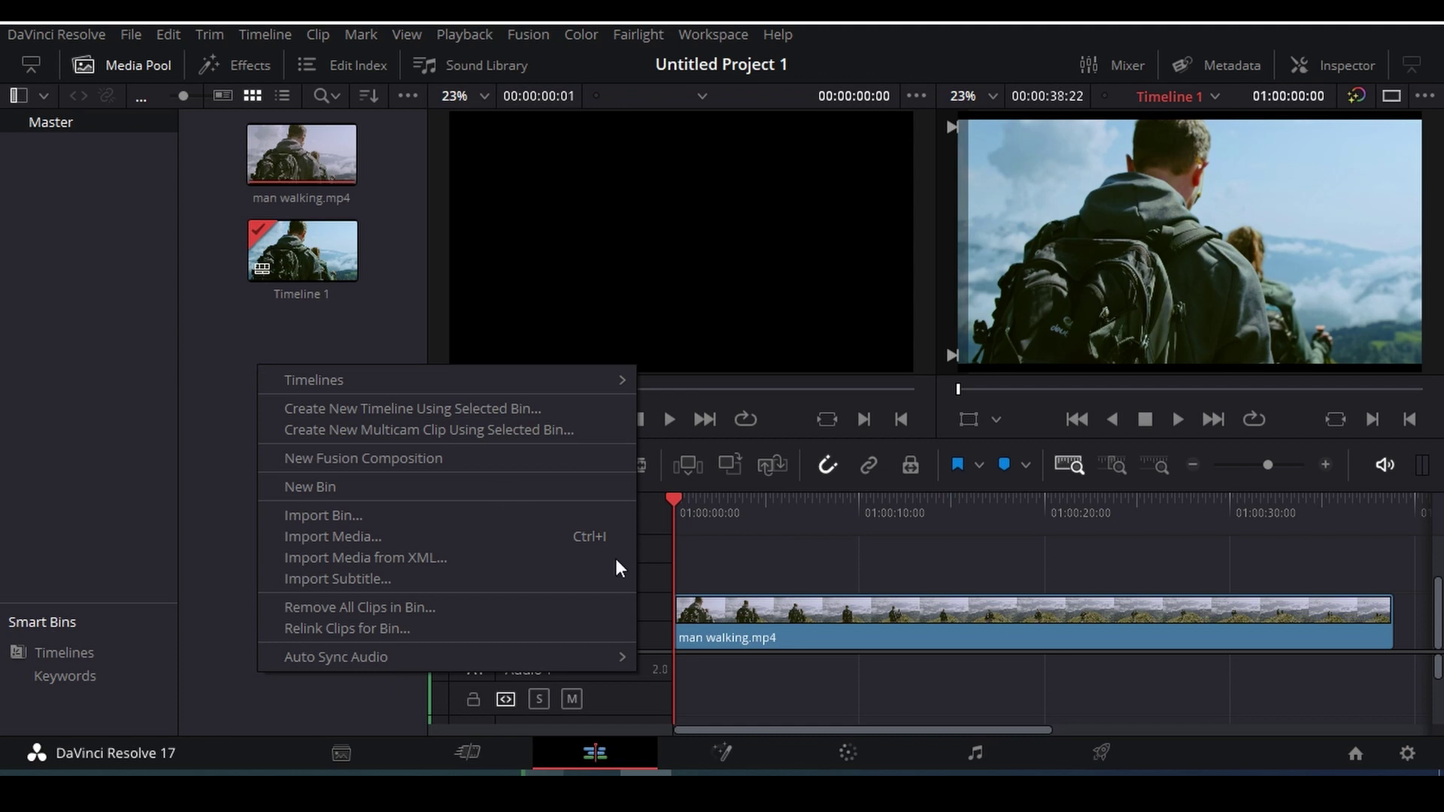
click(403, 459)
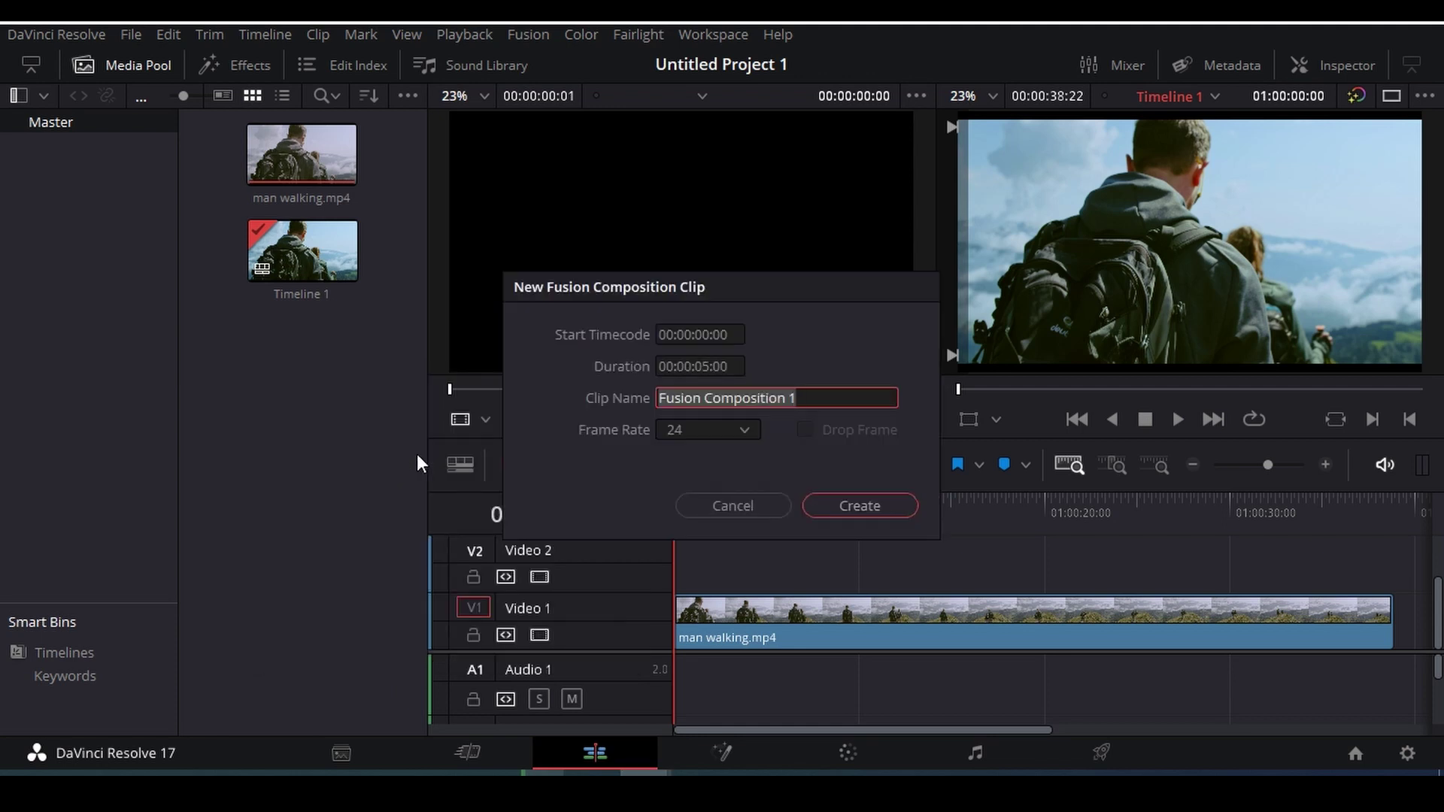
key(BackSpace)
text(wahtt)
click(825, 509)
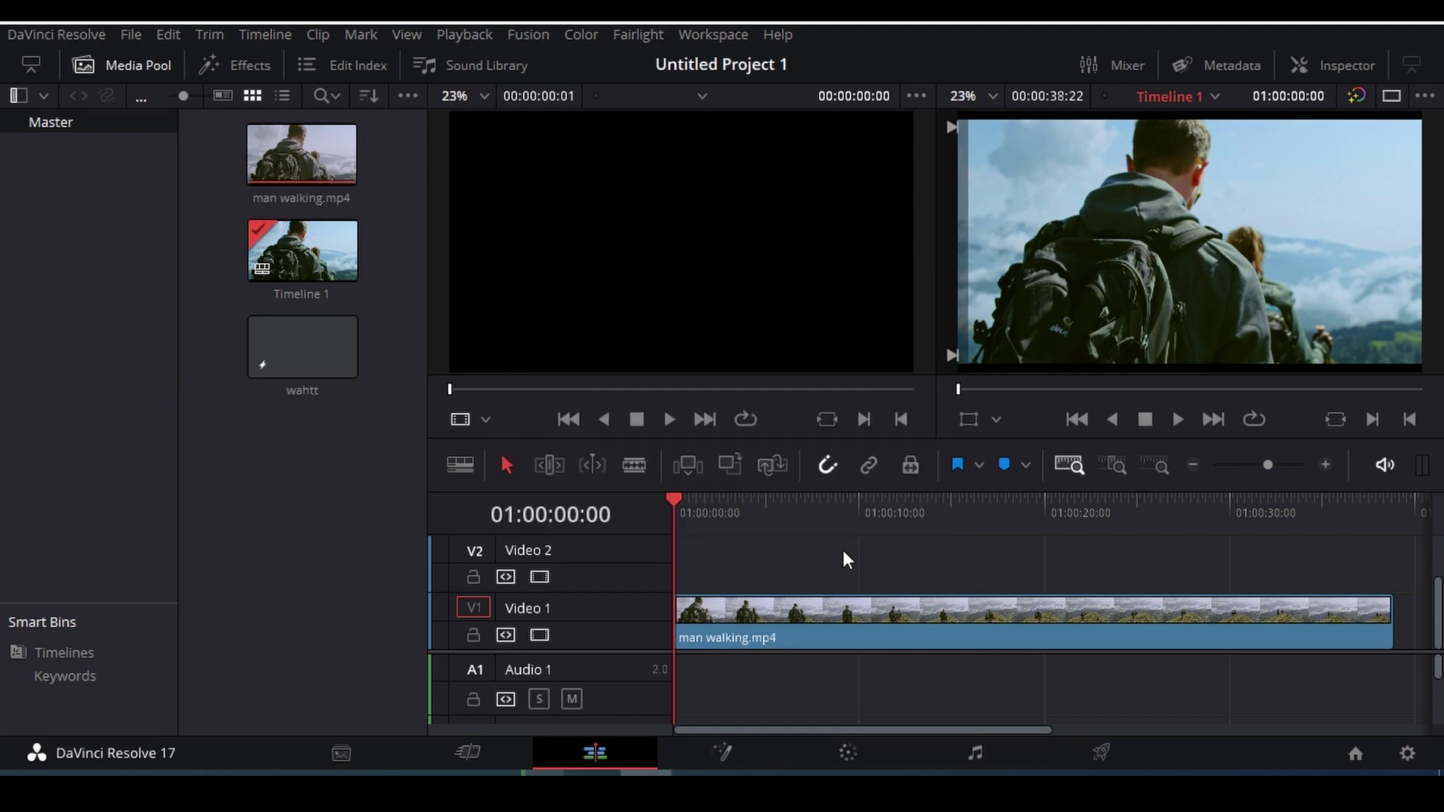
double_click(324, 367)
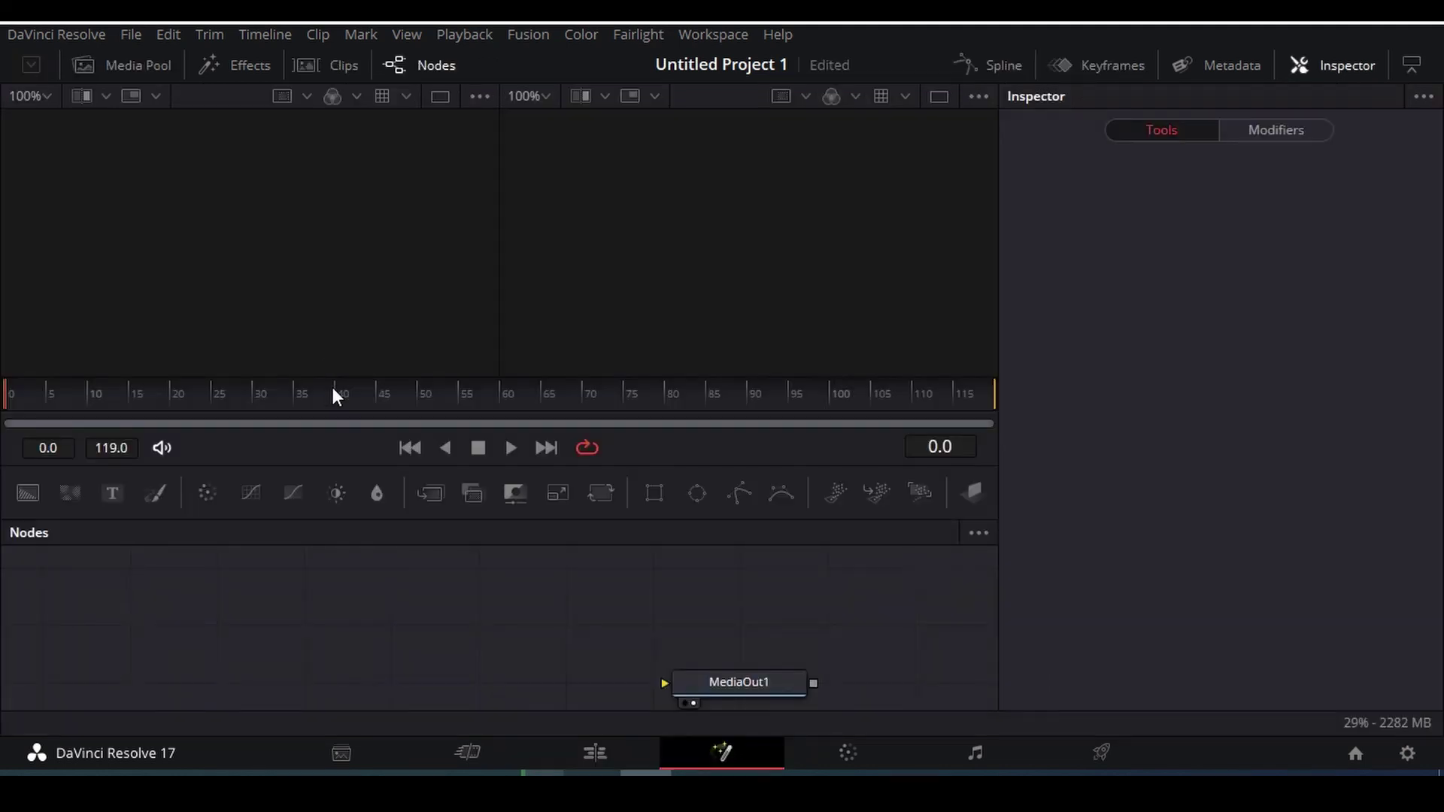
Add a Background node coloured red, then add an Ellipse mask node.
drag(24, 492, 766, 618)
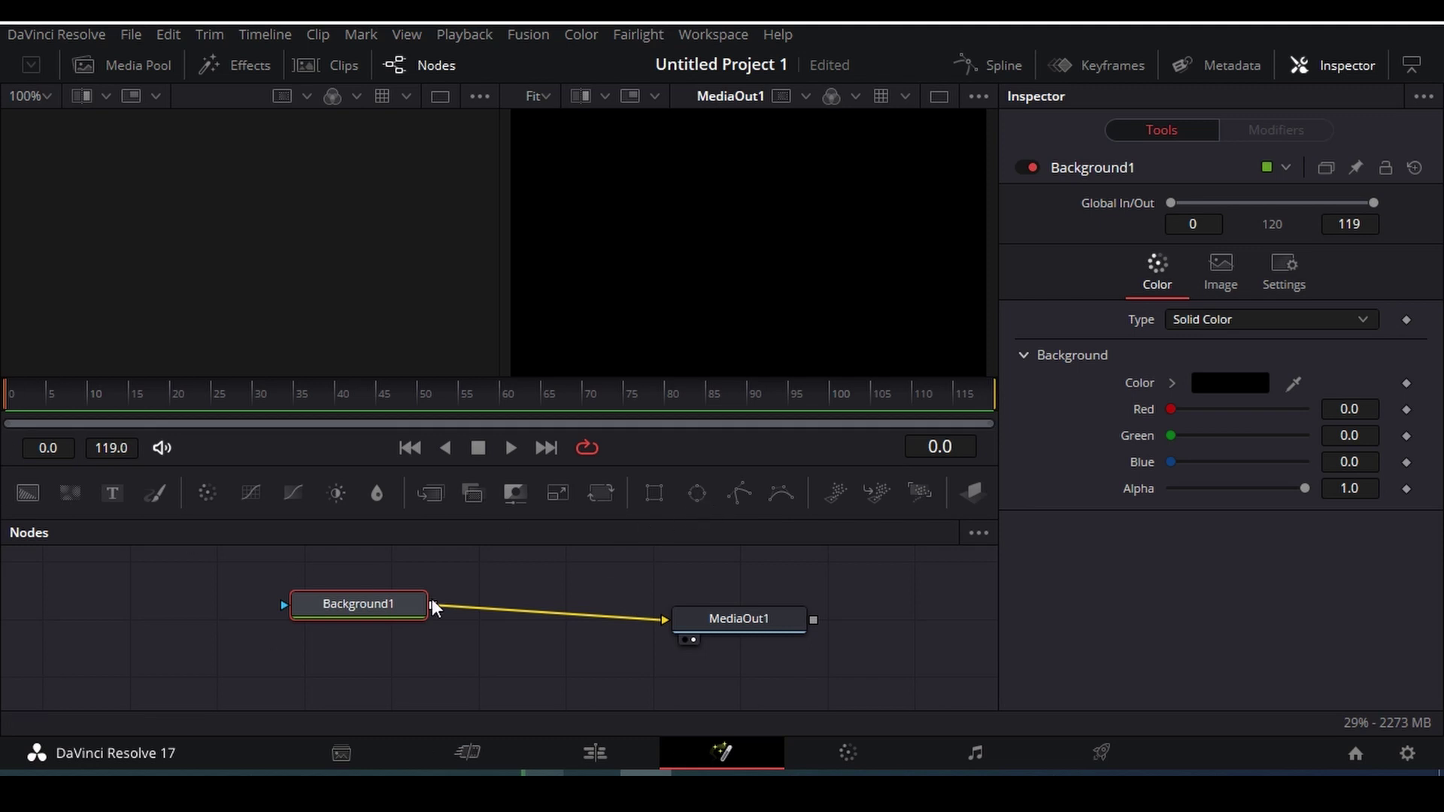
click(1172, 383)
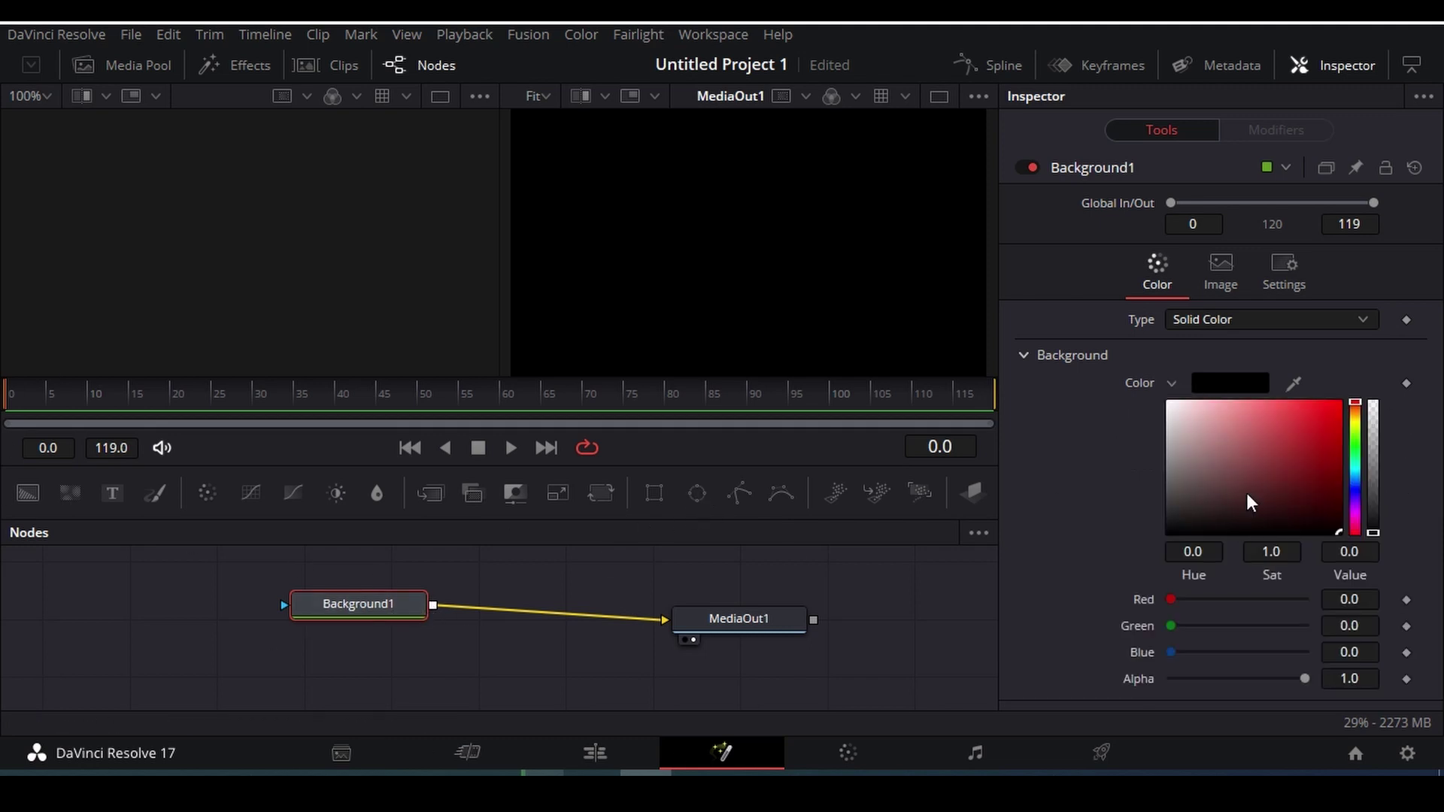
drag(1247, 493, 1389, 401)
click(1168, 384)
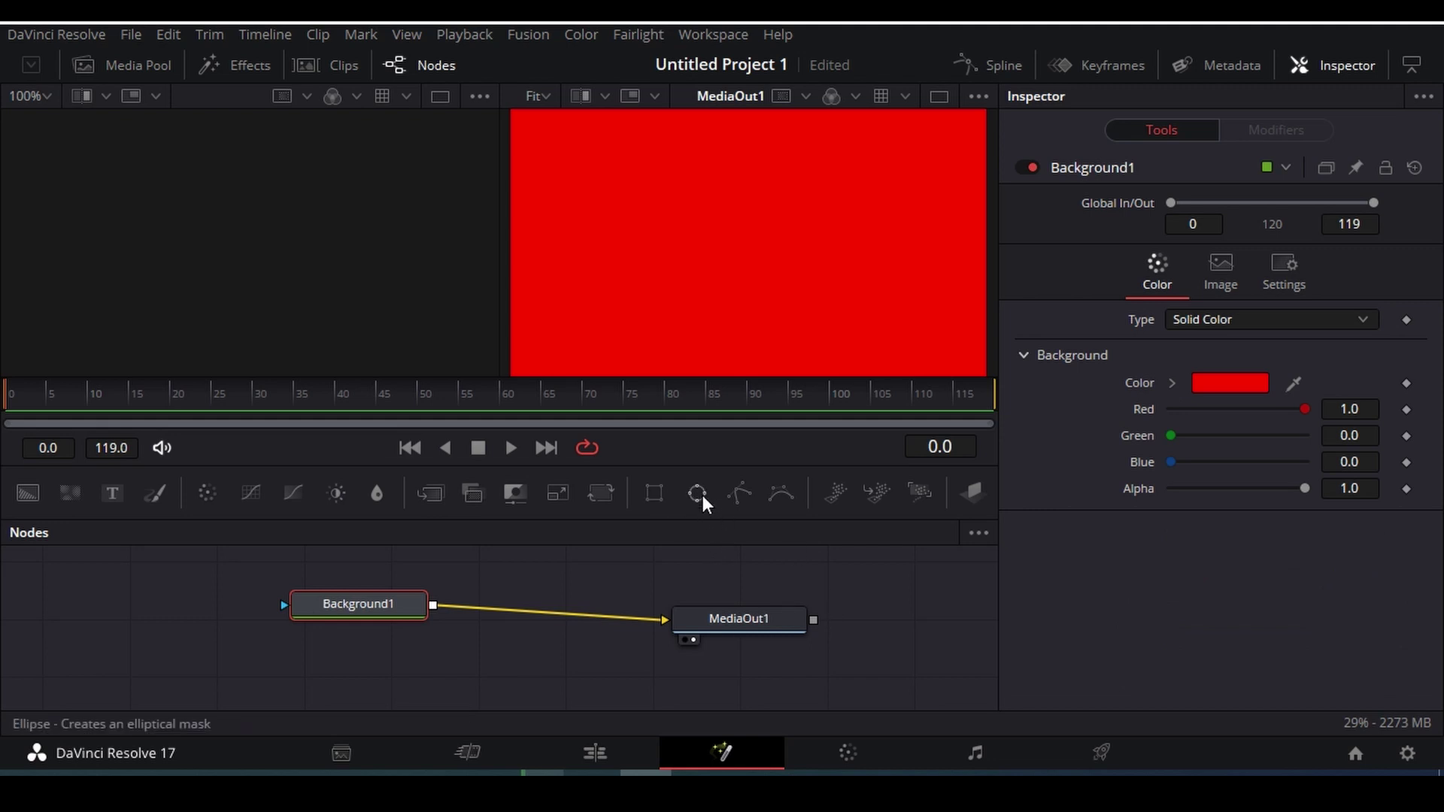
drag(703, 495, 75, 613)
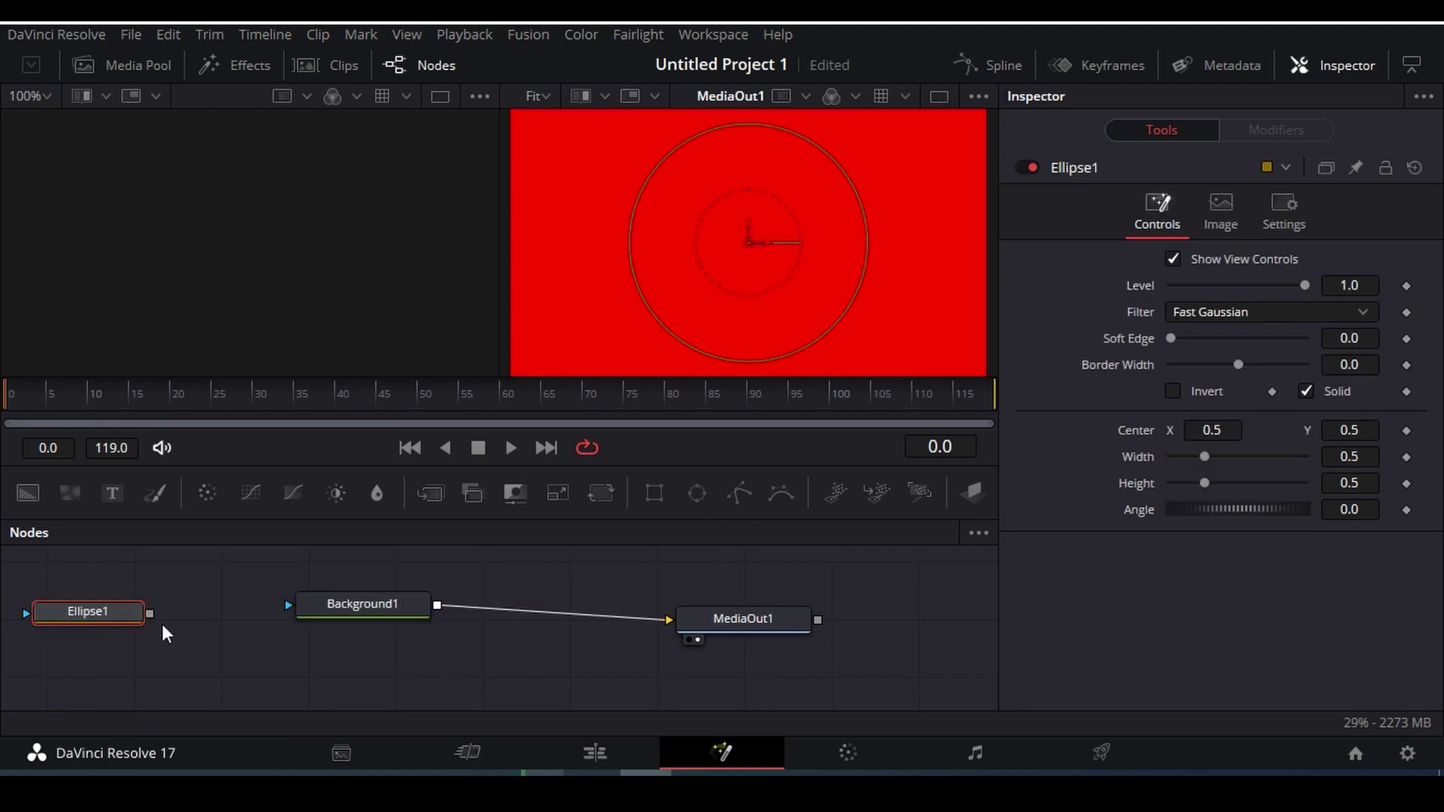
Make the ellipse a hollow ring with a thicker border, then put wahtt on Video 2.
click(1306, 391)
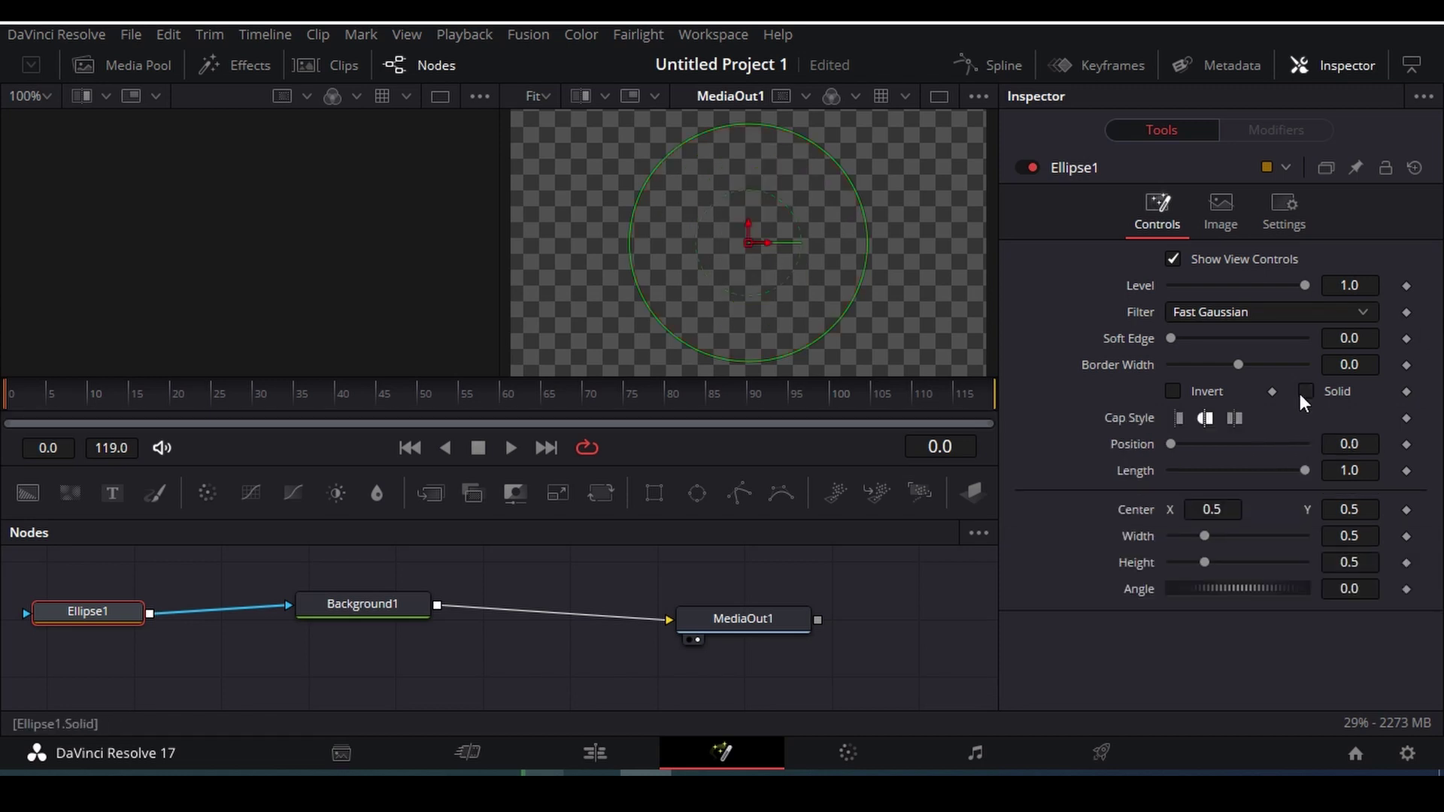
drag(1348, 364, 1419, 364)
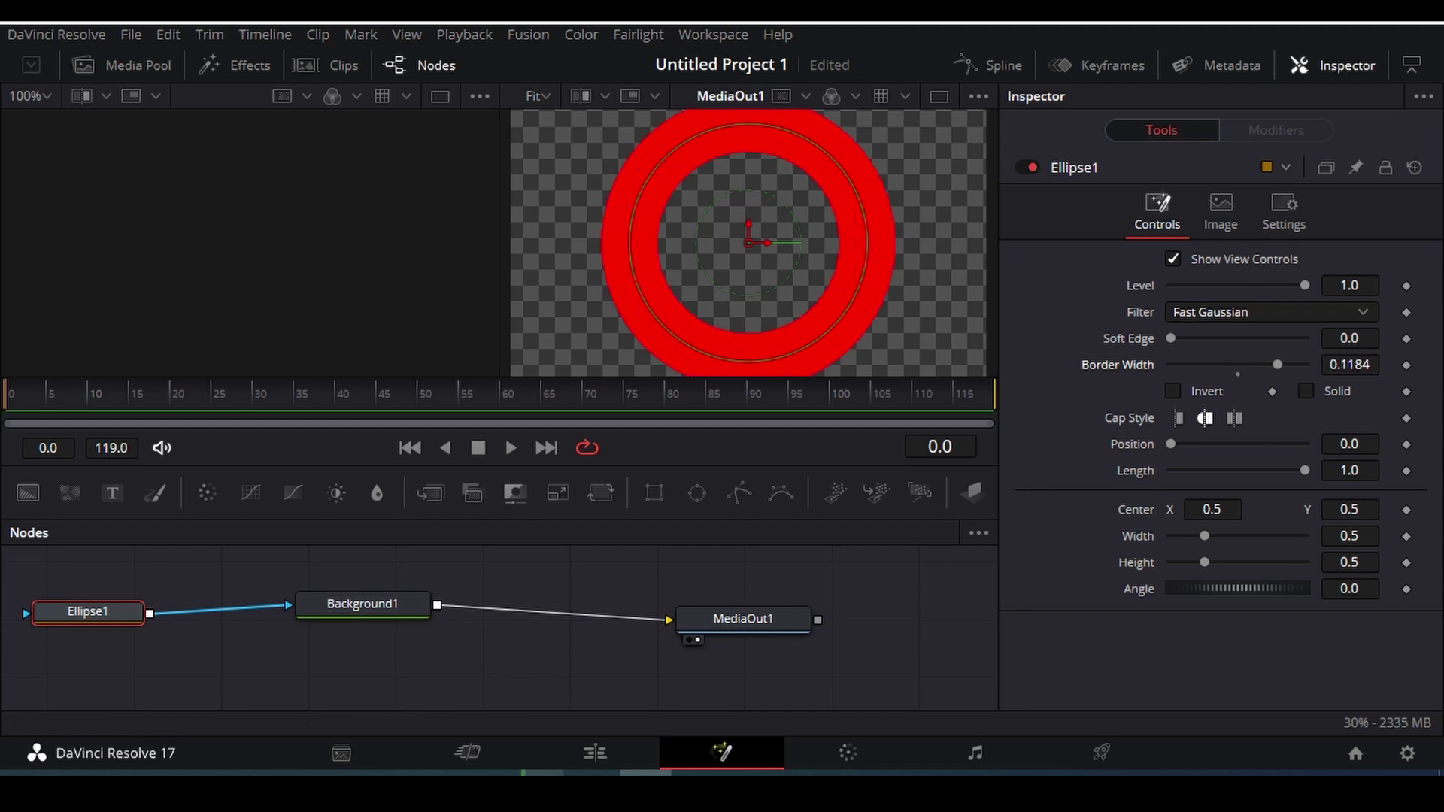
click(609, 748)
drag(363, 370, 830, 567)
drag(679, 499, 876, 538)
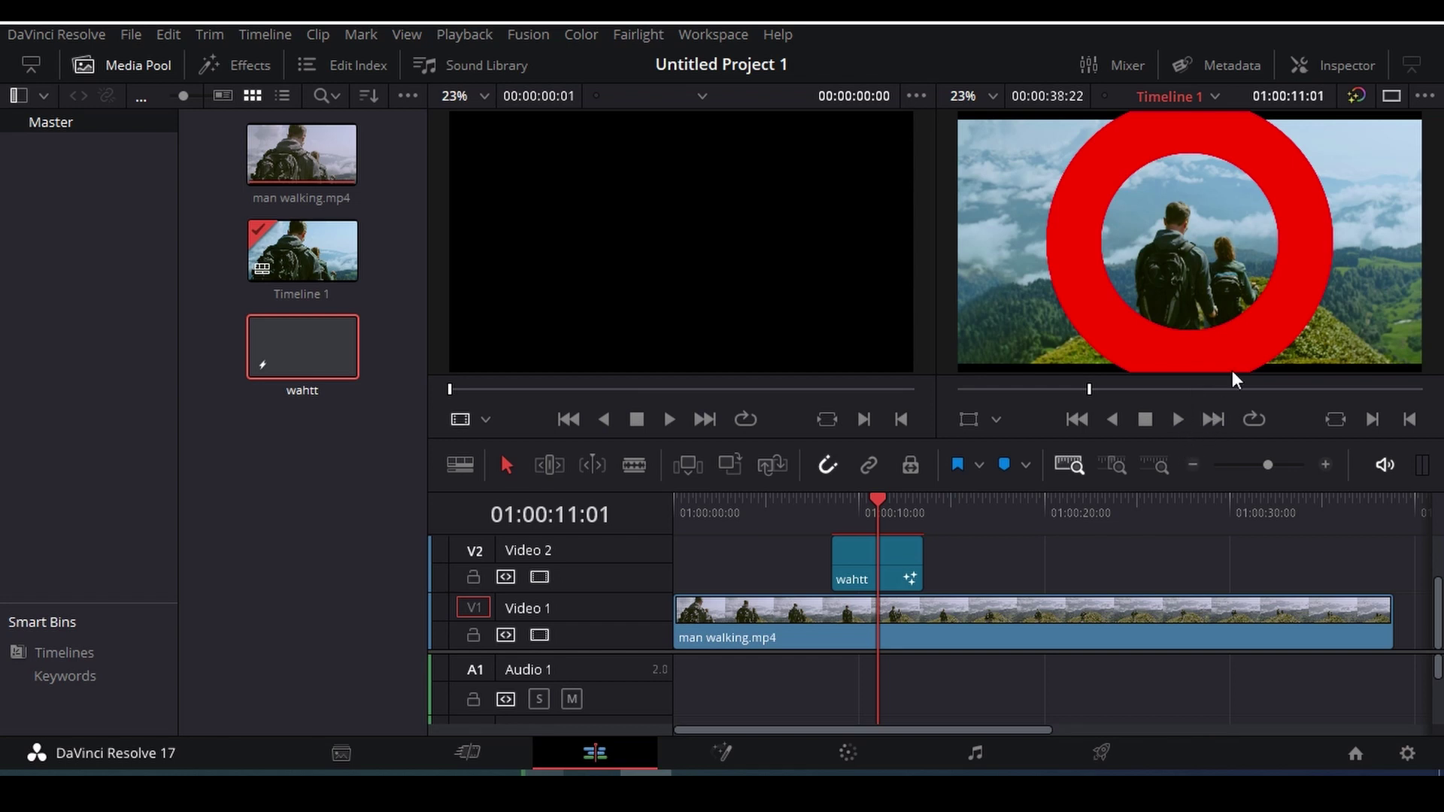
Set the wahtt clip's Zoom to 0.300 and its Position to X -84, Y 70.
click(895, 574)
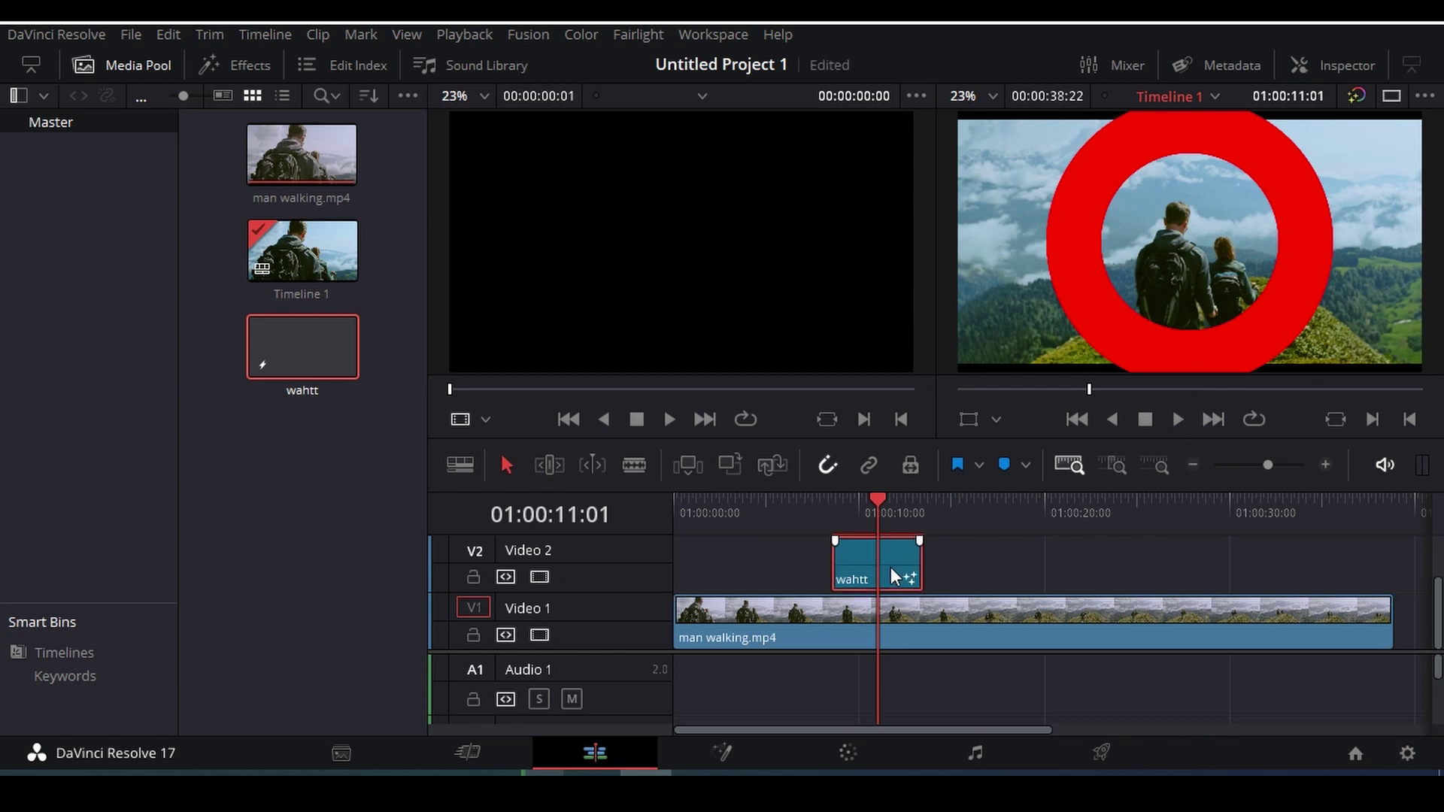
click(1324, 64)
drag(1197, 213, 1148, 212)
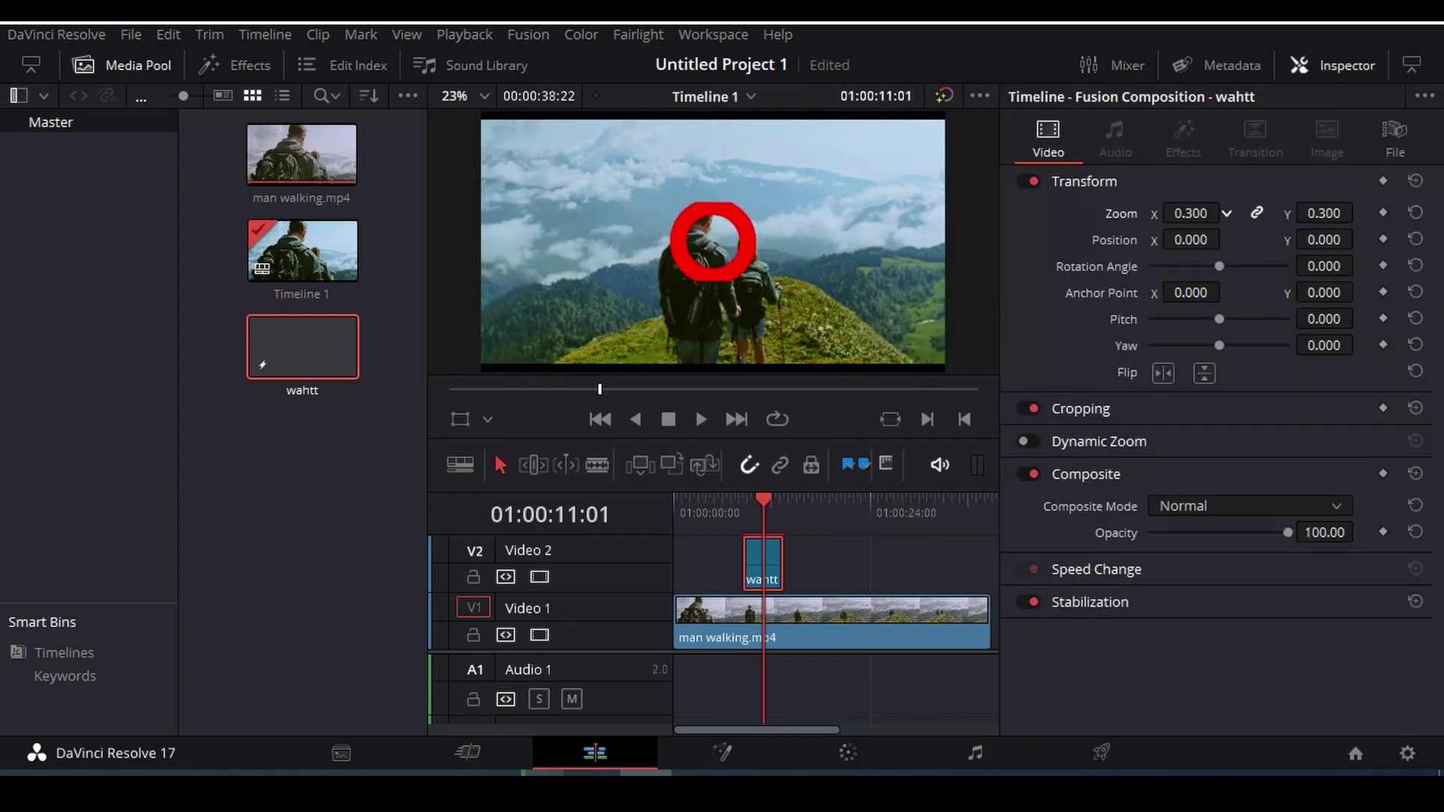
drag(1321, 240, 1359, 240)
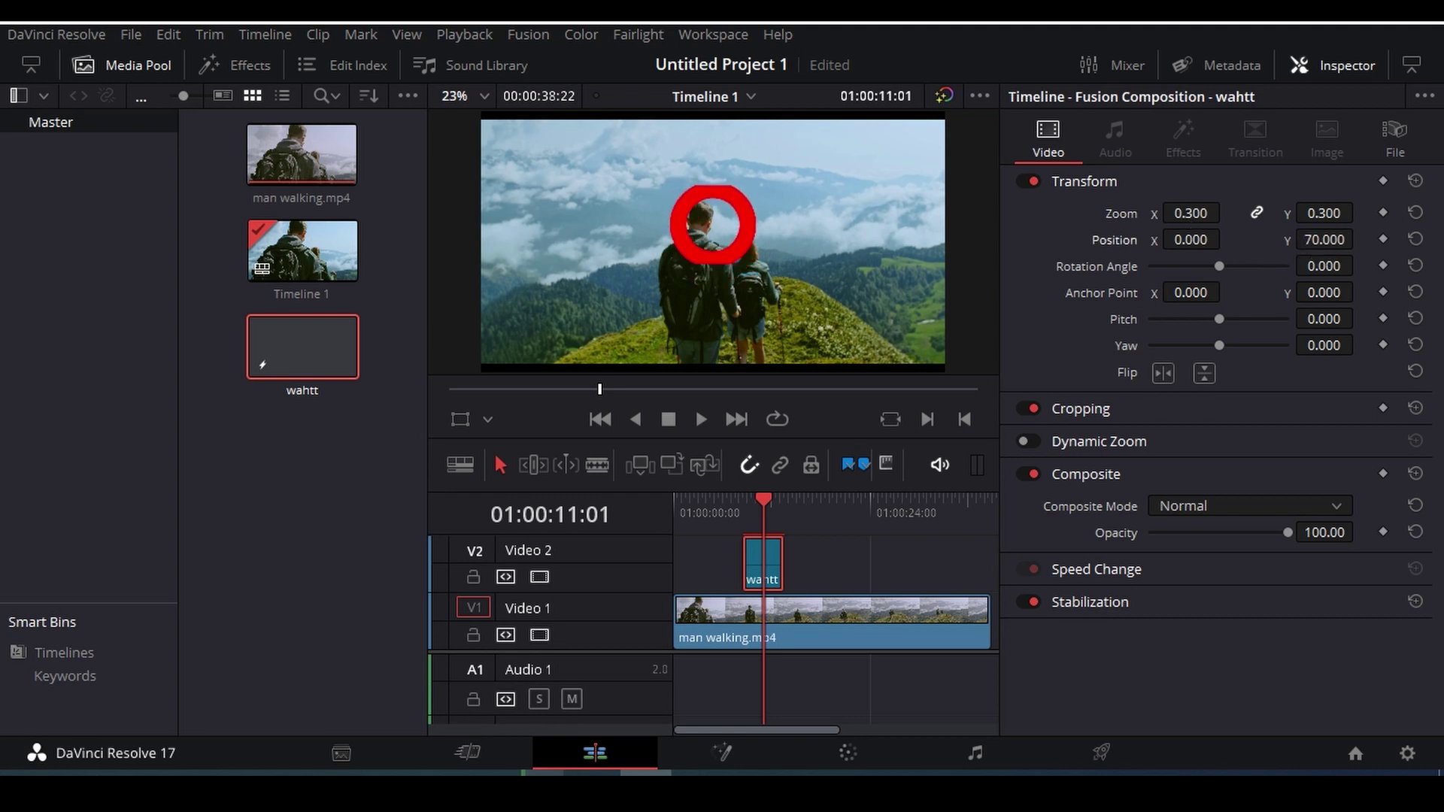
click(1177, 240)
drag(1178, 248, 1227, 237)
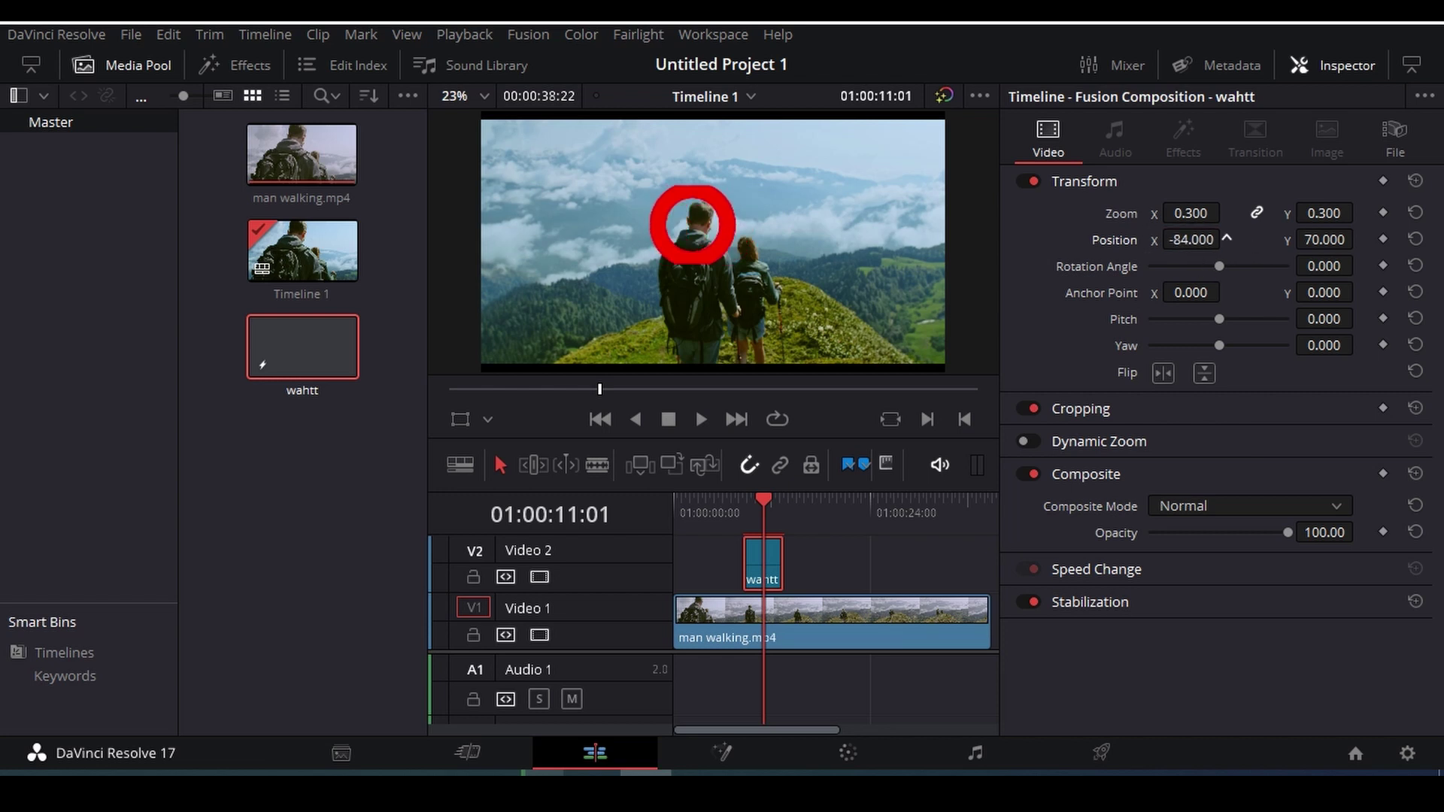
Play back the timeline to preview the shrunken ring over the hiker's head.
key(space)
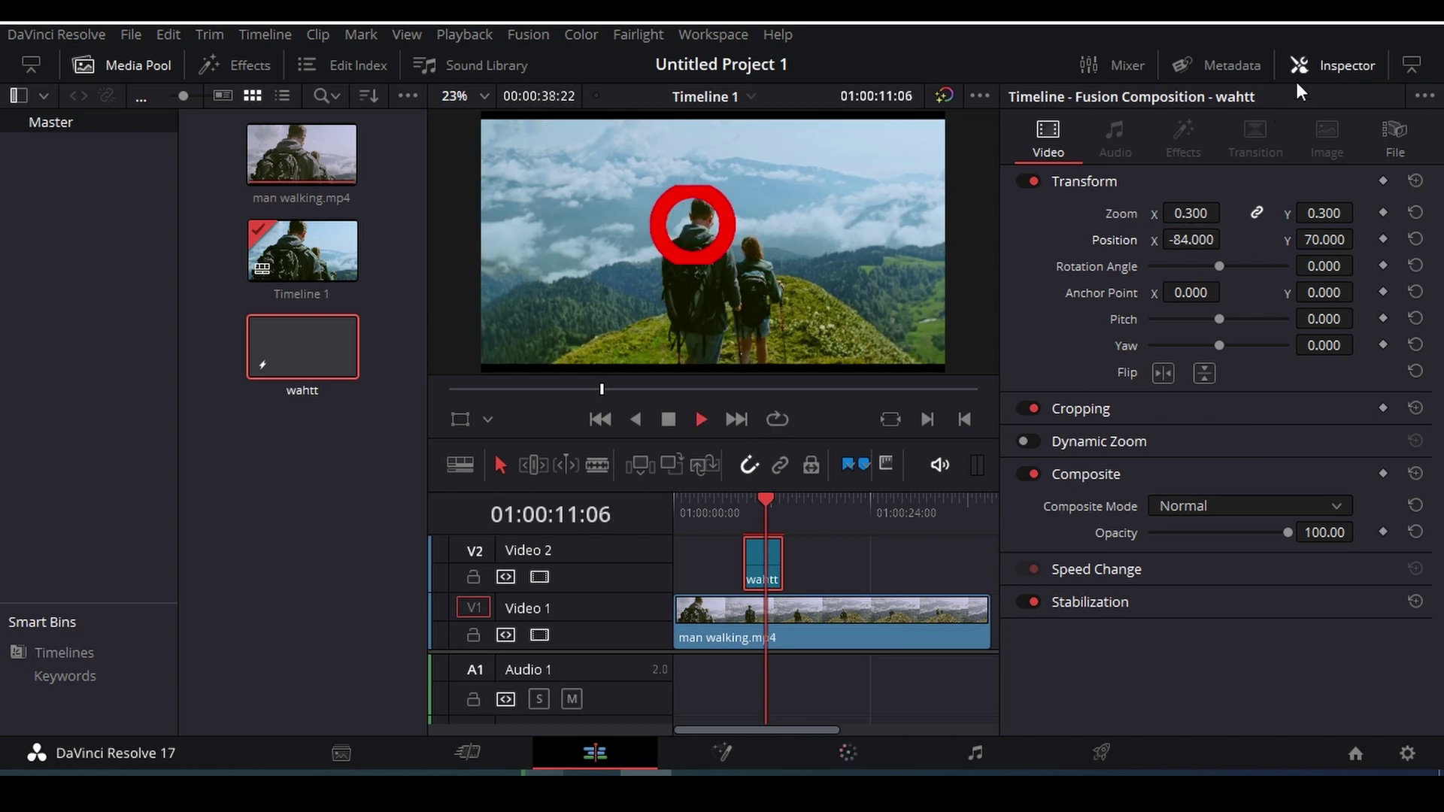
click(1324, 64)
scroll(1090, 696, up, 3)
click(722, 756)
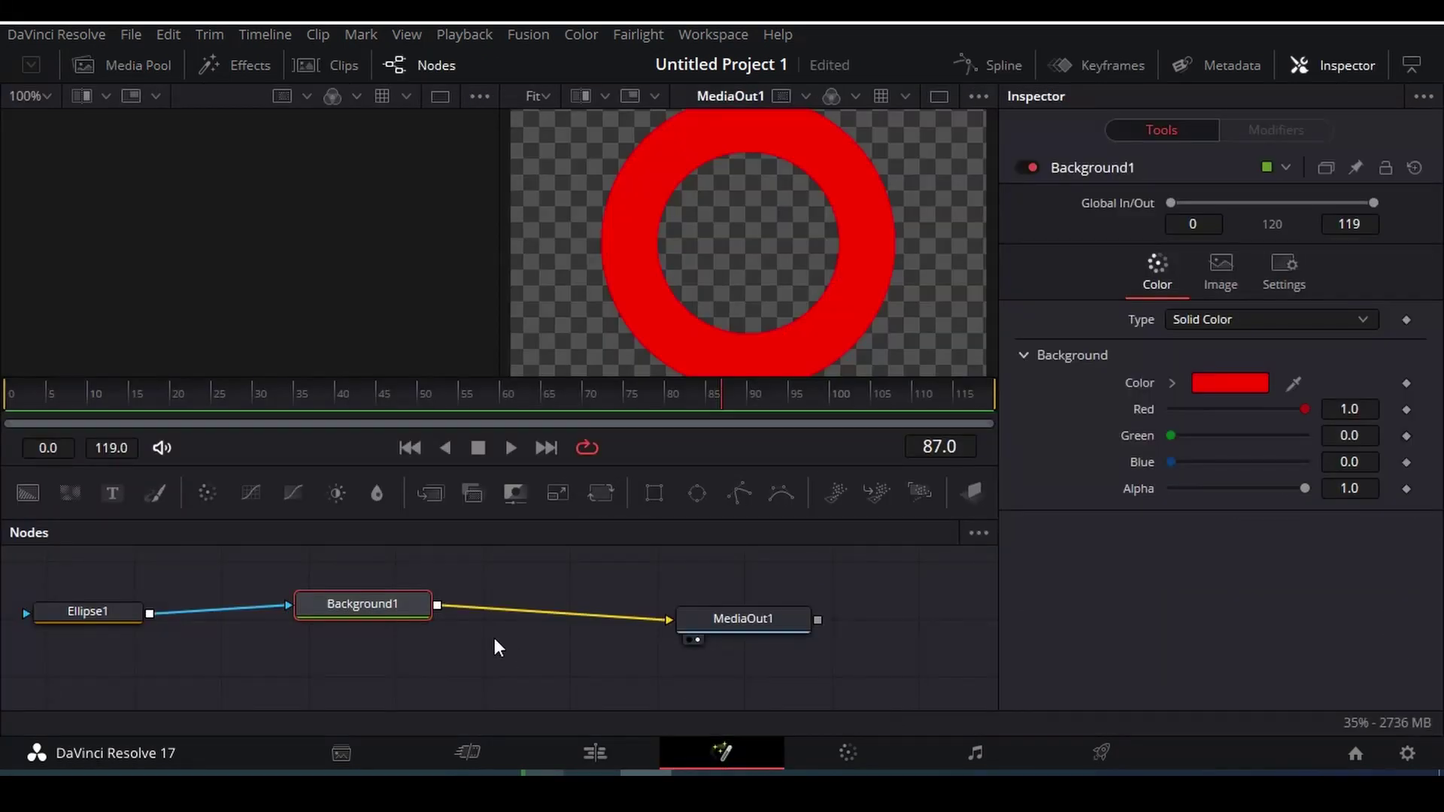
Delete the Ellipse1 node and add a Rectangle mask node in its place.
scroll(778, 273, down, 3)
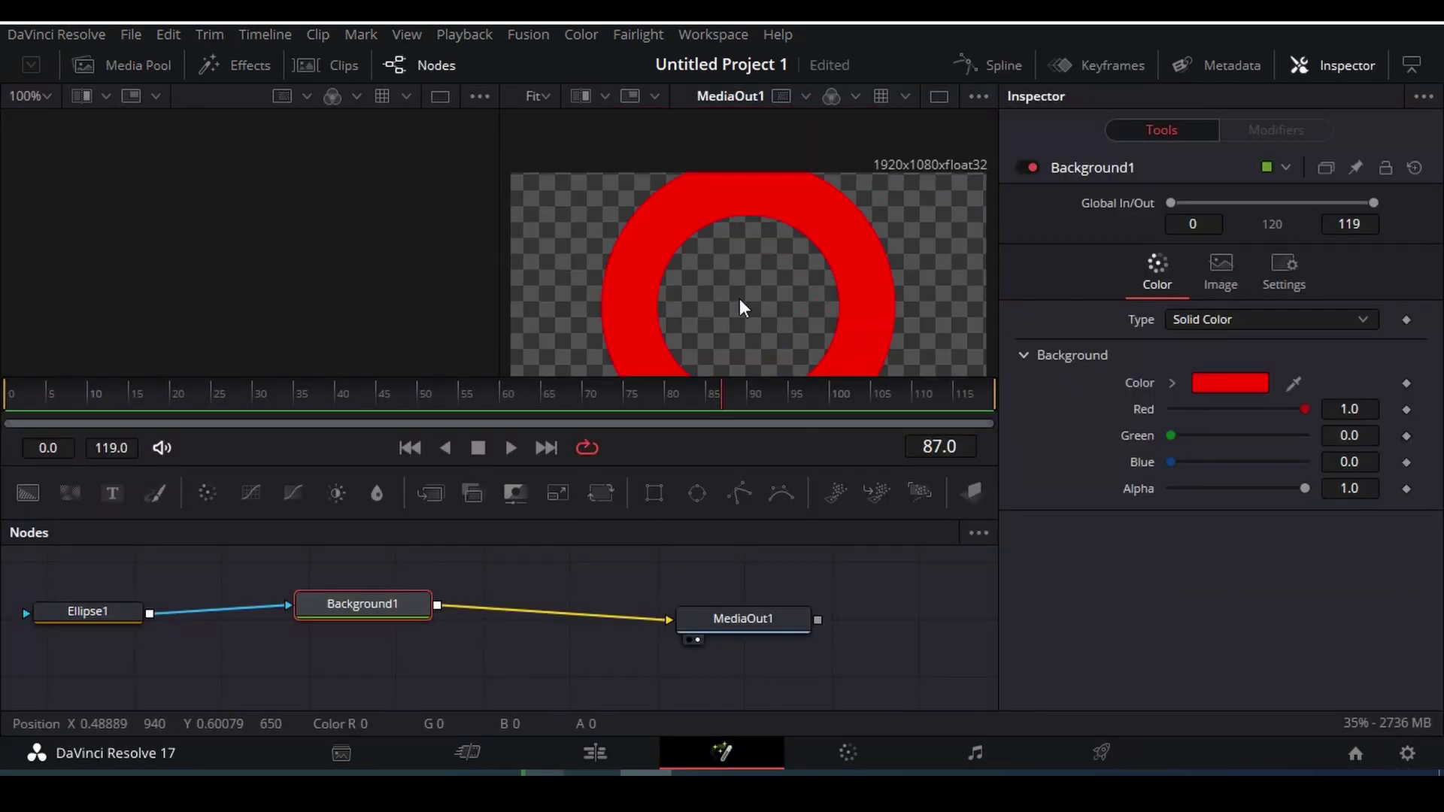
click(101, 614)
right_click(101, 614)
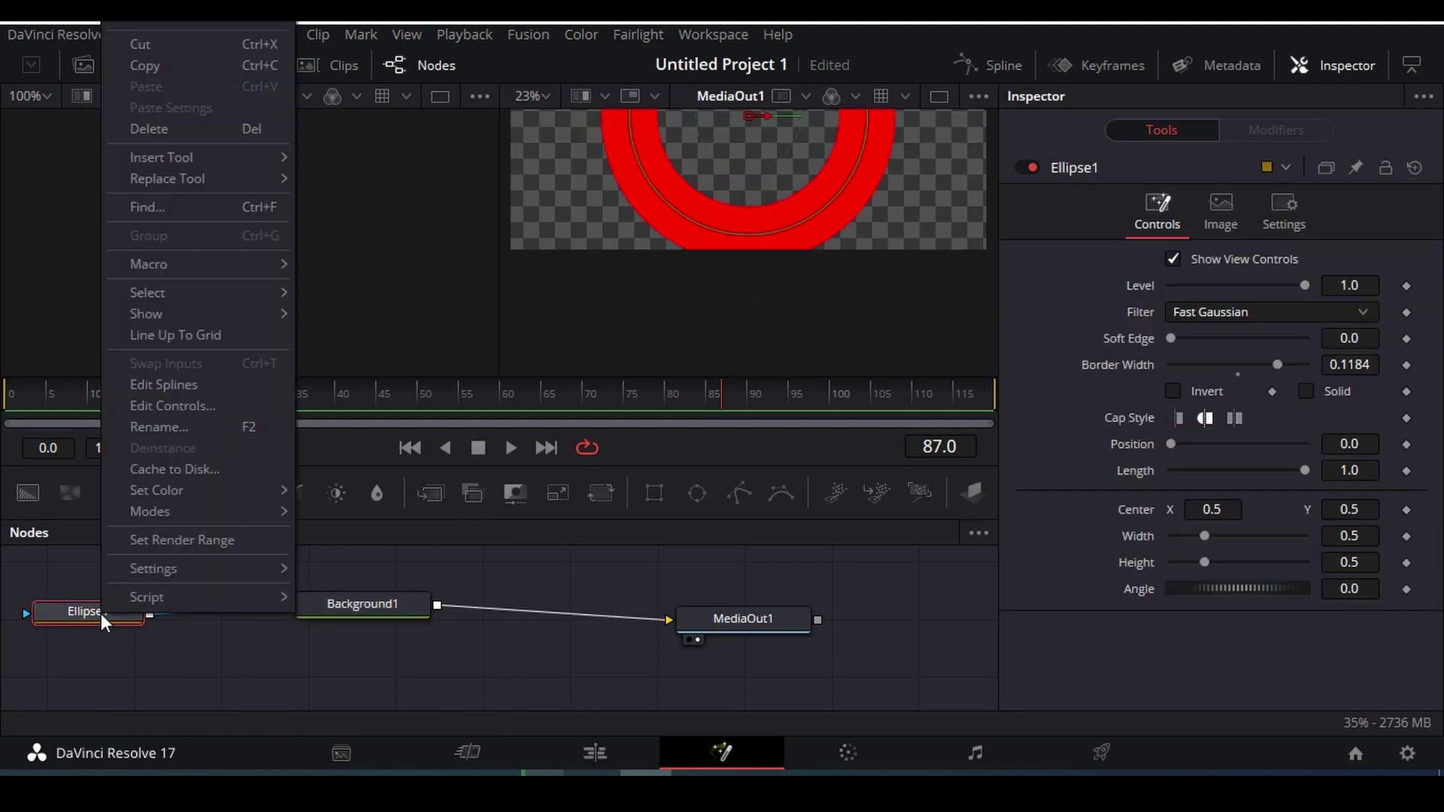
click(183, 133)
drag(645, 502, 102, 609)
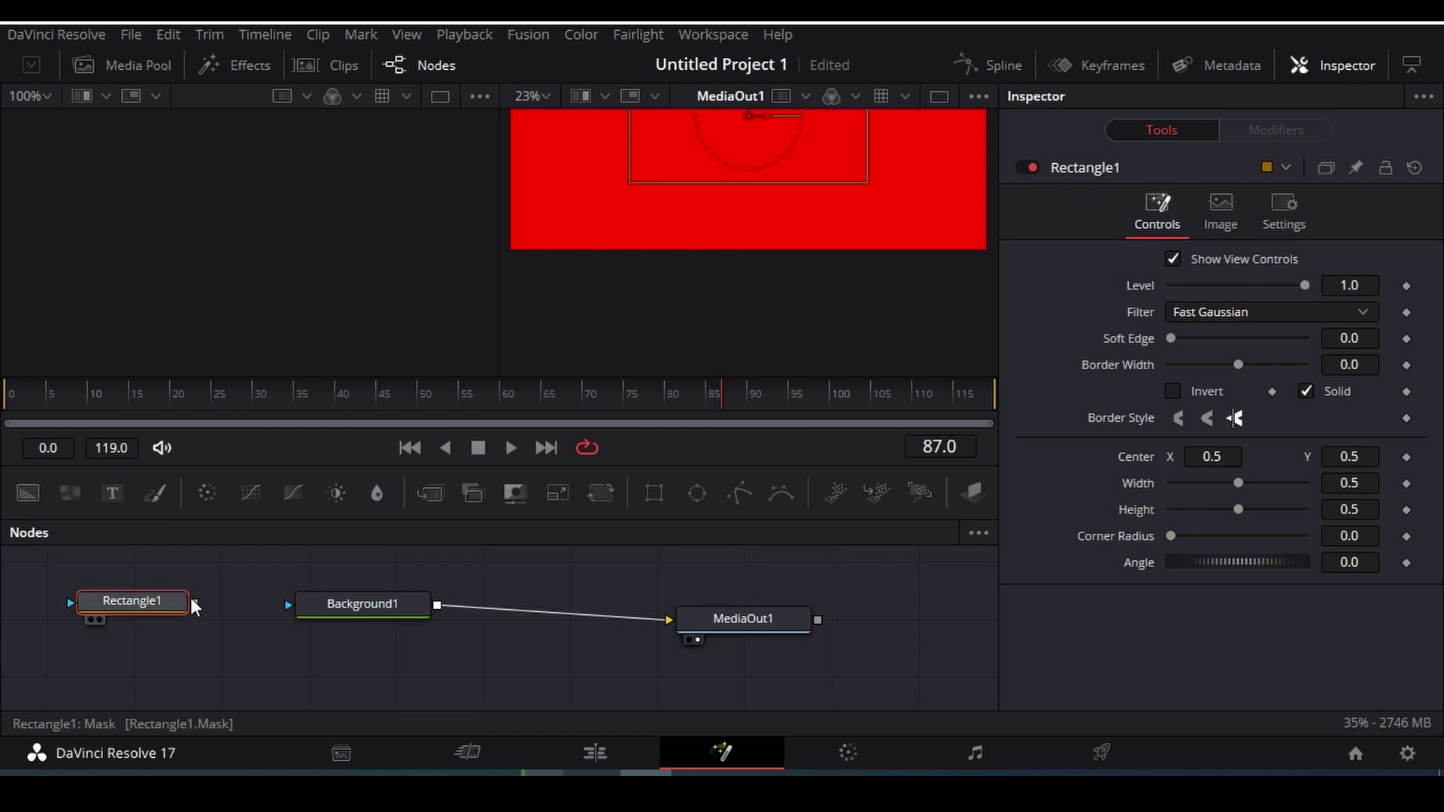
Connect Rectangle1 to Background1's mask, uncheck Solid, and set Border Width to 0.0662.
click(233, 607)
drag(197, 604, 331, 609)
scroll(722, 601, up, 5)
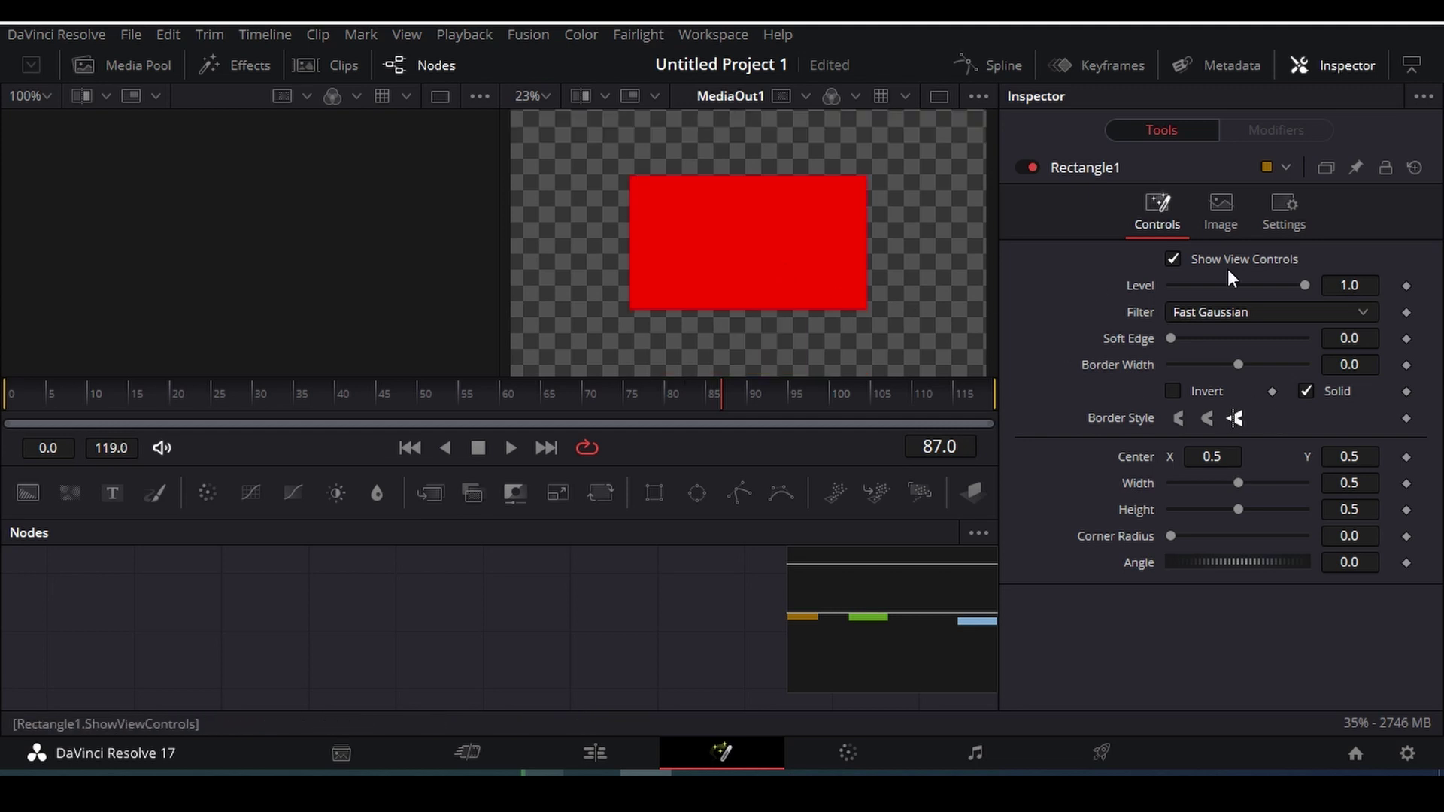
click(1306, 391)
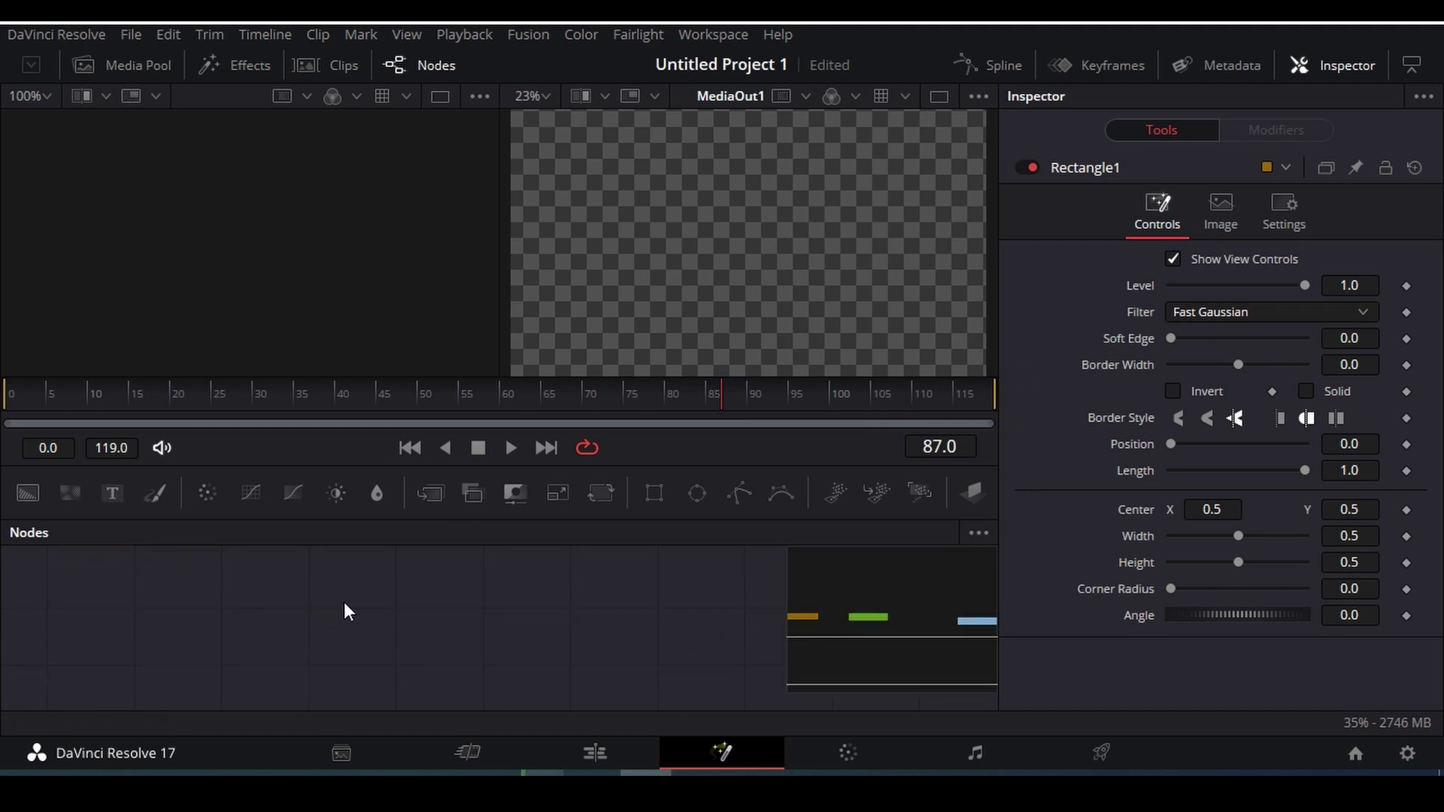
click(716, 624)
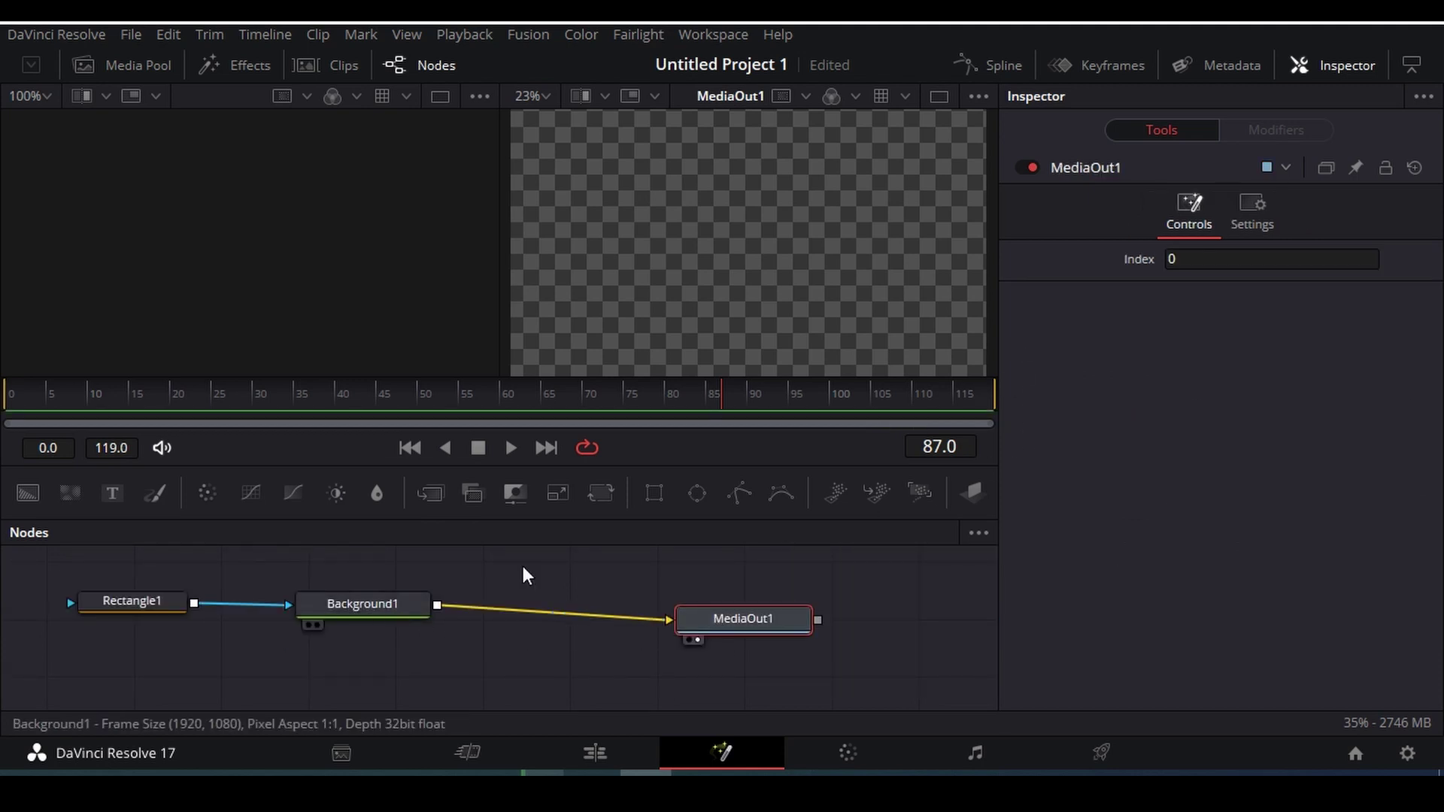
click(135, 600)
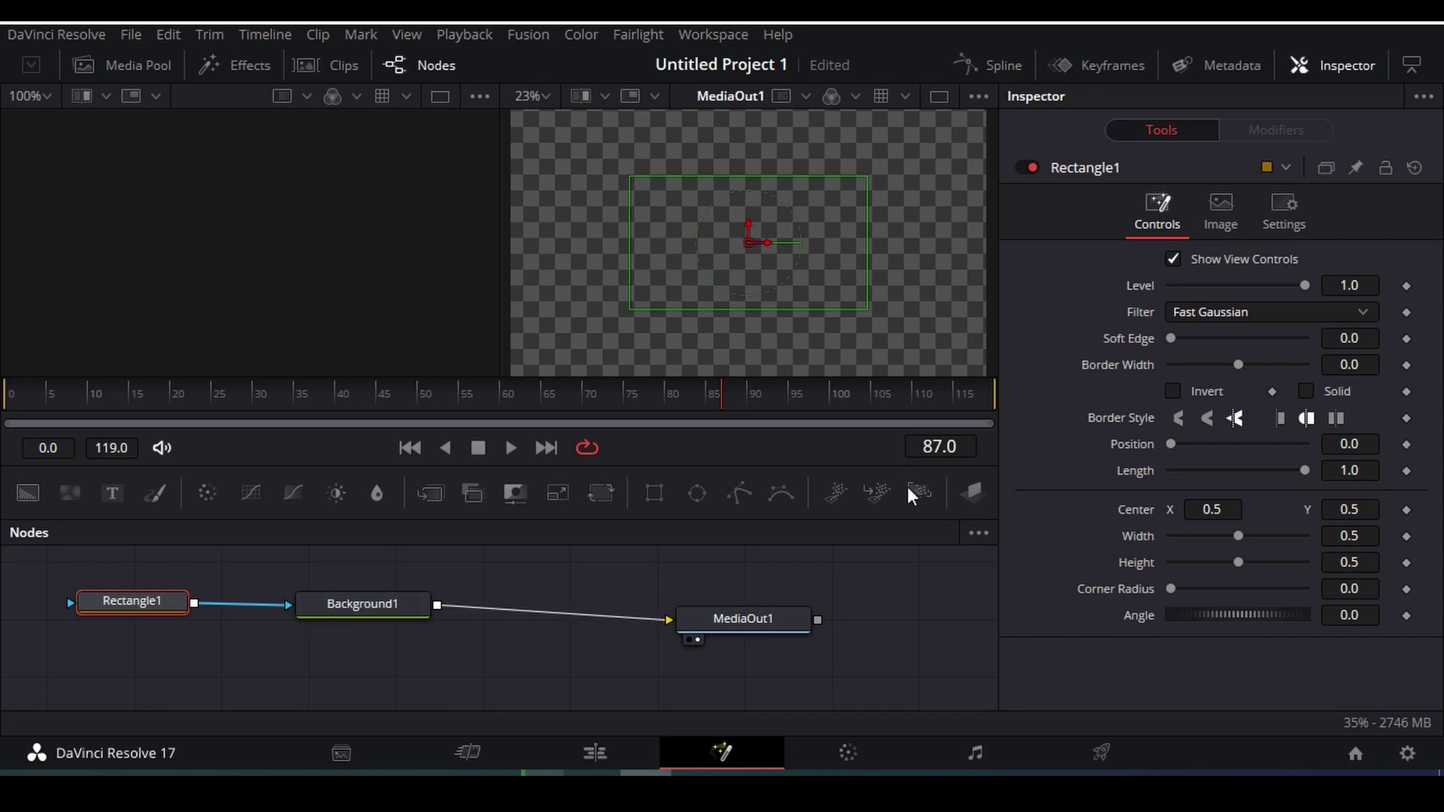
drag(1238, 365, 1260, 365)
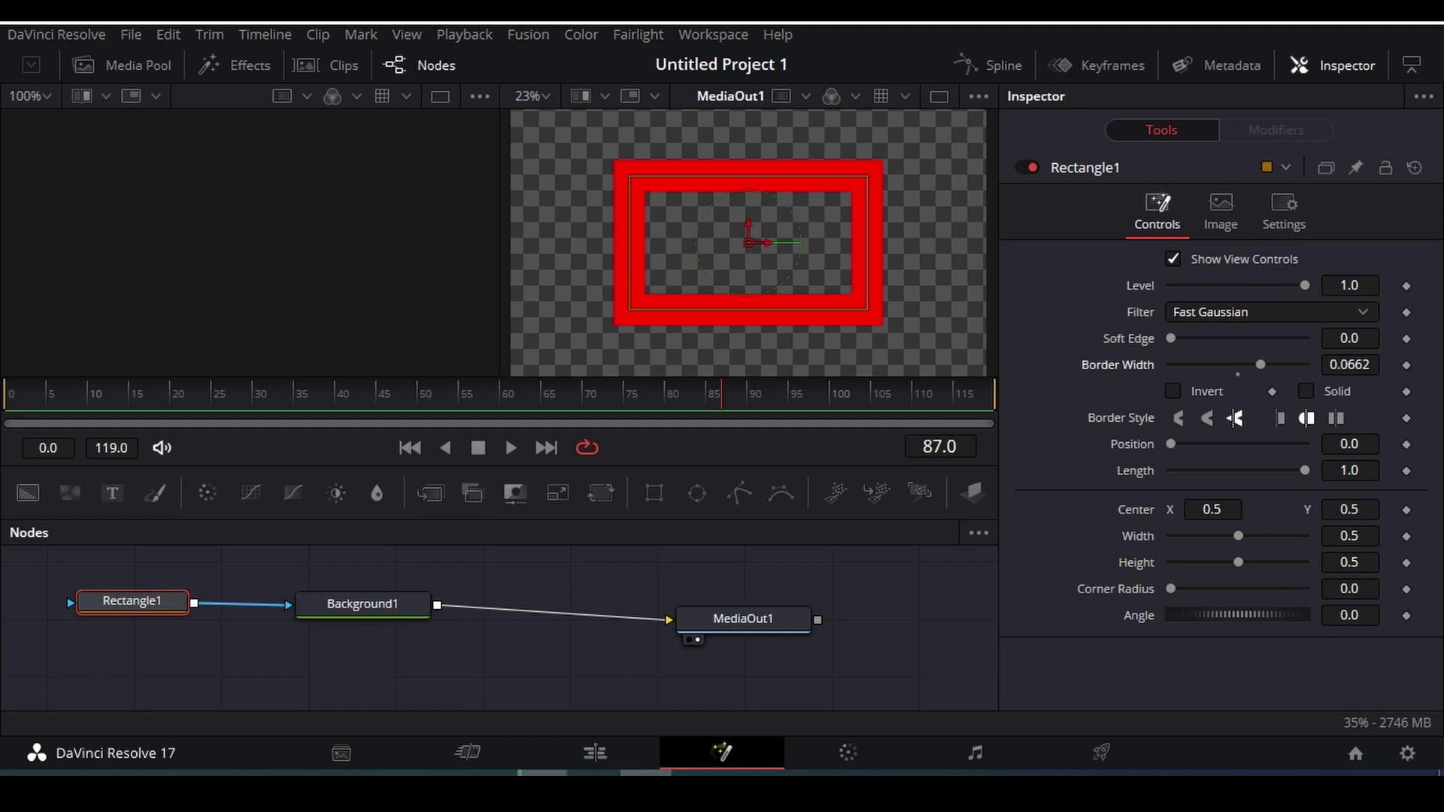
click(580, 756)
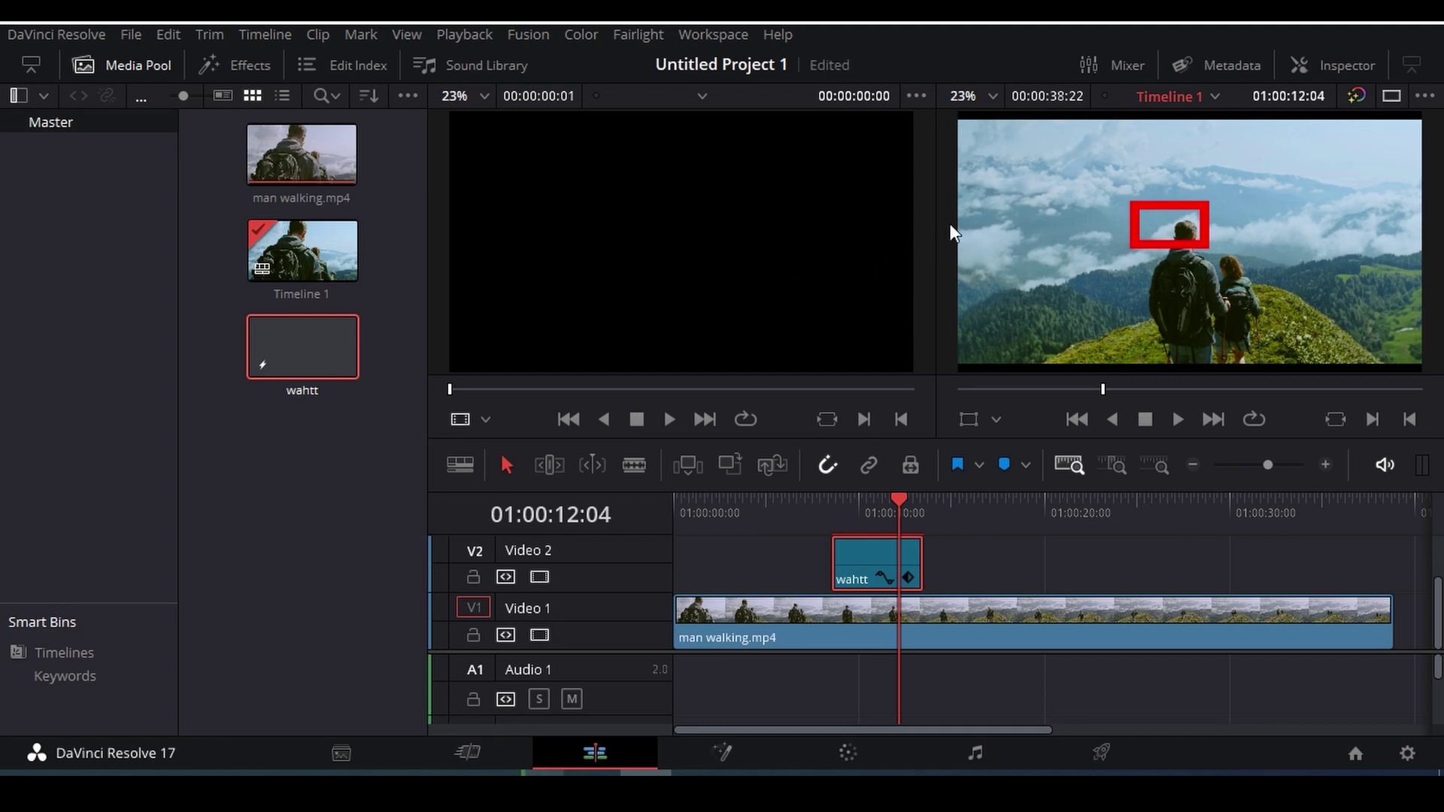
Return to wahtt's Fusion composition and bring up the Rectangle1 node's options.
click(744, 756)
right_click(115, 611)
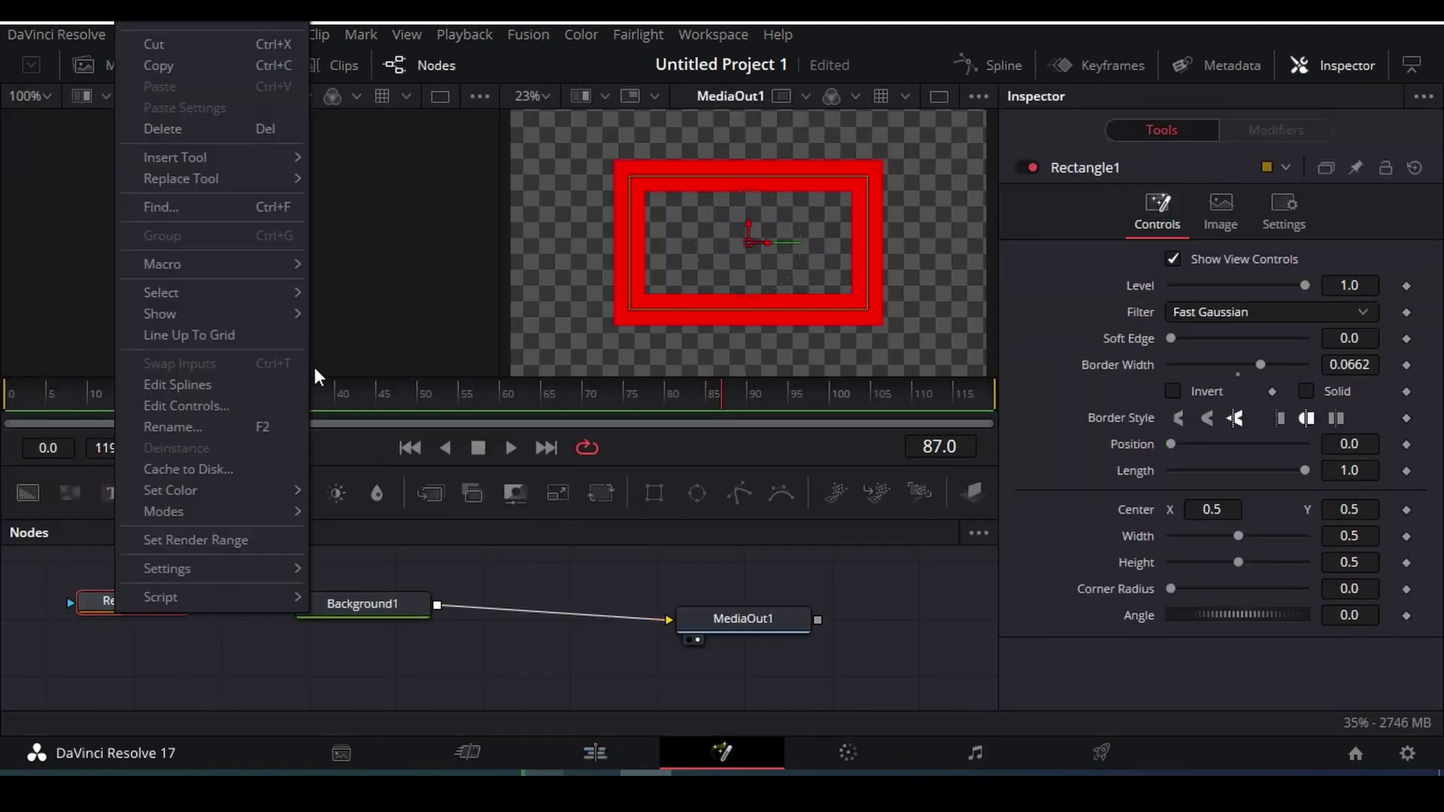
Delete the Rectangle1 mask and show the Mask tools under Tools in the Effects library.
click(182, 130)
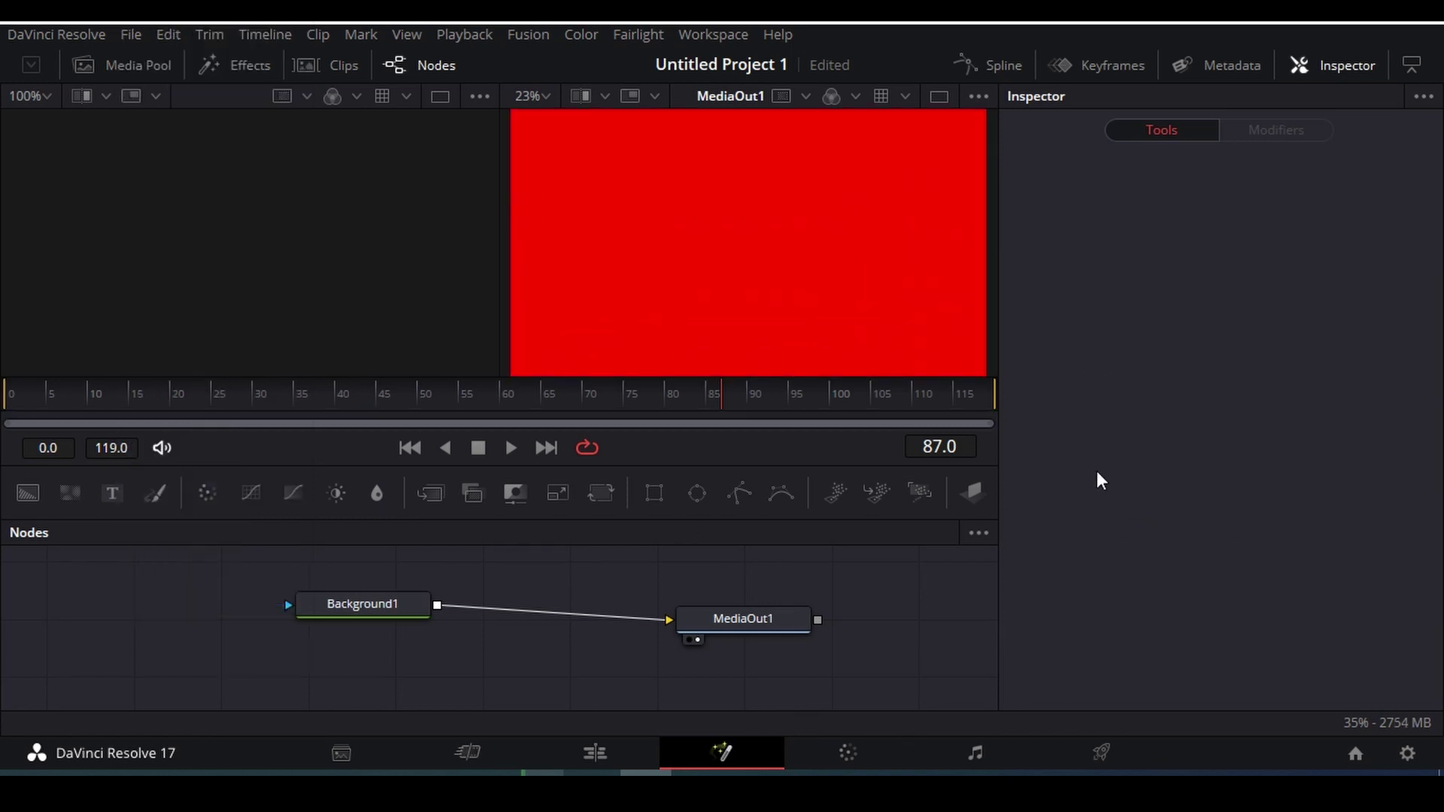
click(245, 64)
click(98, 65)
click(216, 65)
click(14, 119)
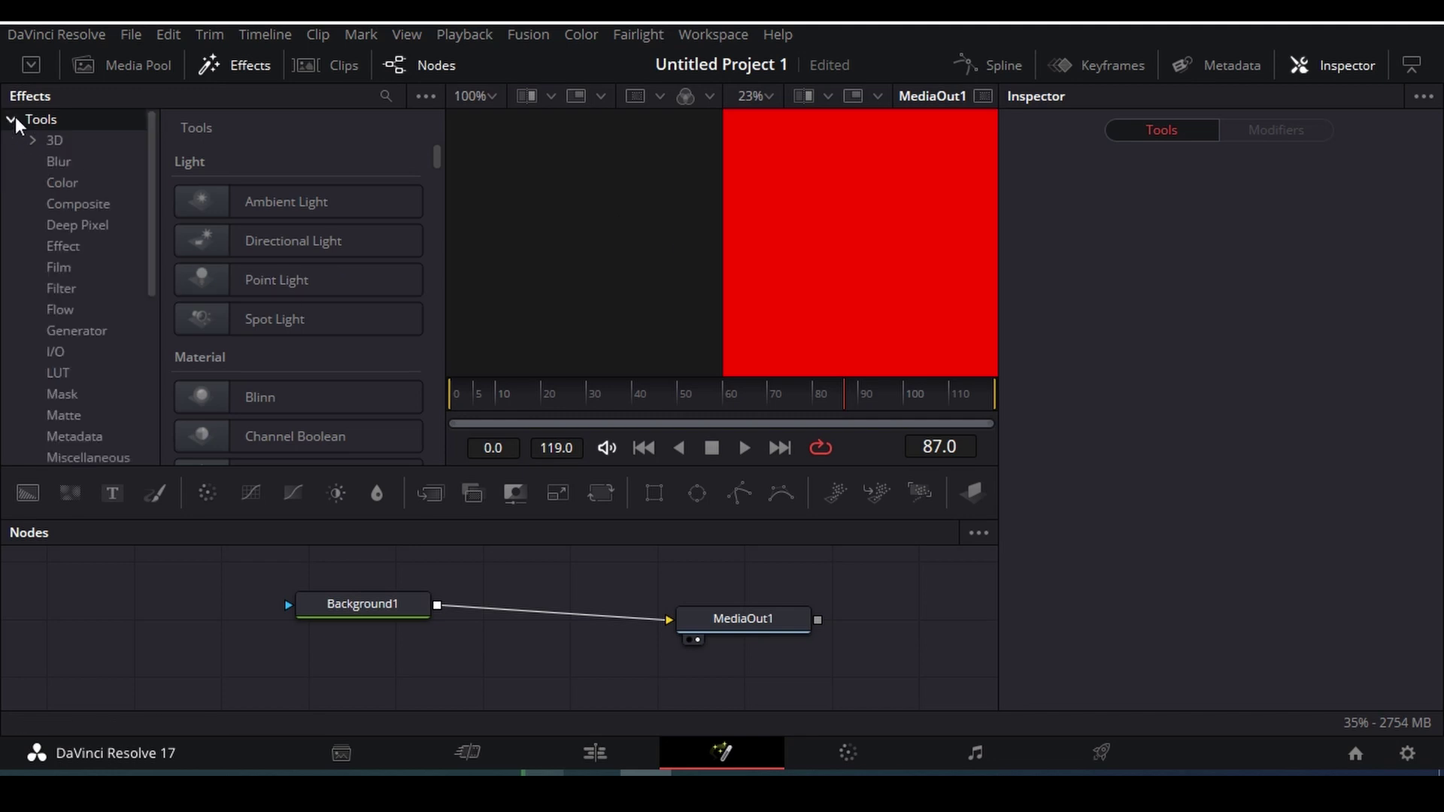
click(75, 401)
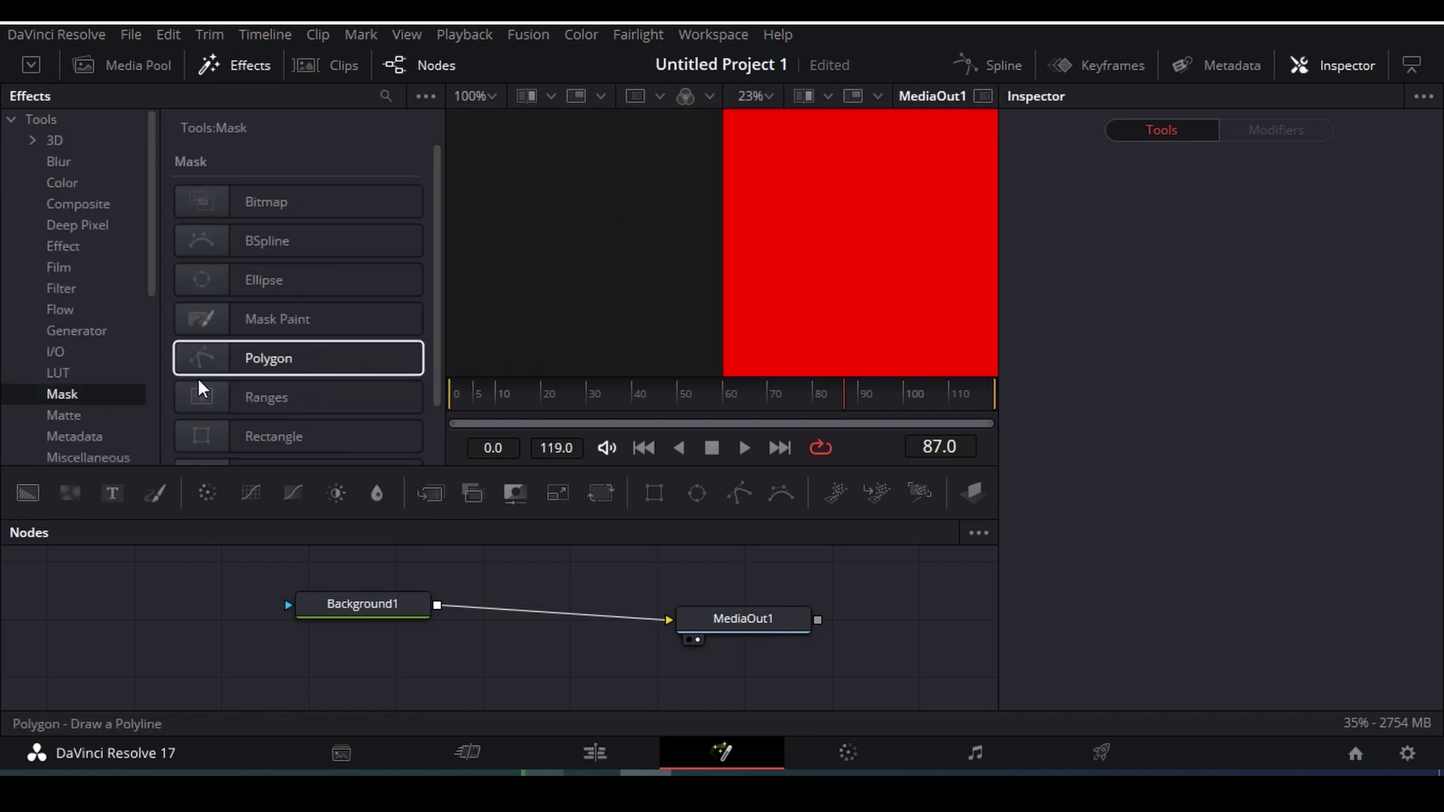
Mask Background1 with a Triangle, lower its top point, and move its lower-right corner up-left.
scroll(276, 315, down, 2)
drag(256, 406, 362, 608)
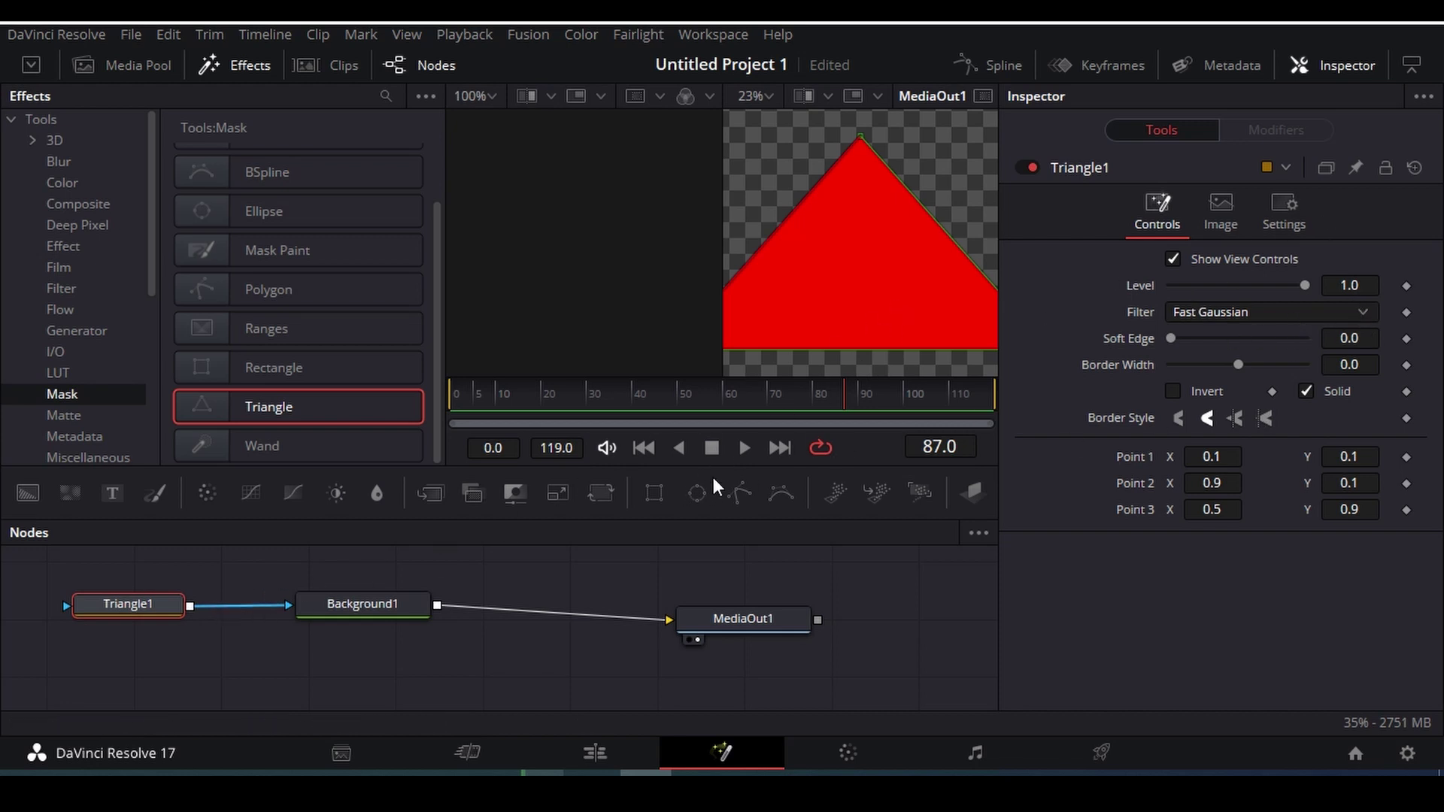
drag(861, 137, 865, 189)
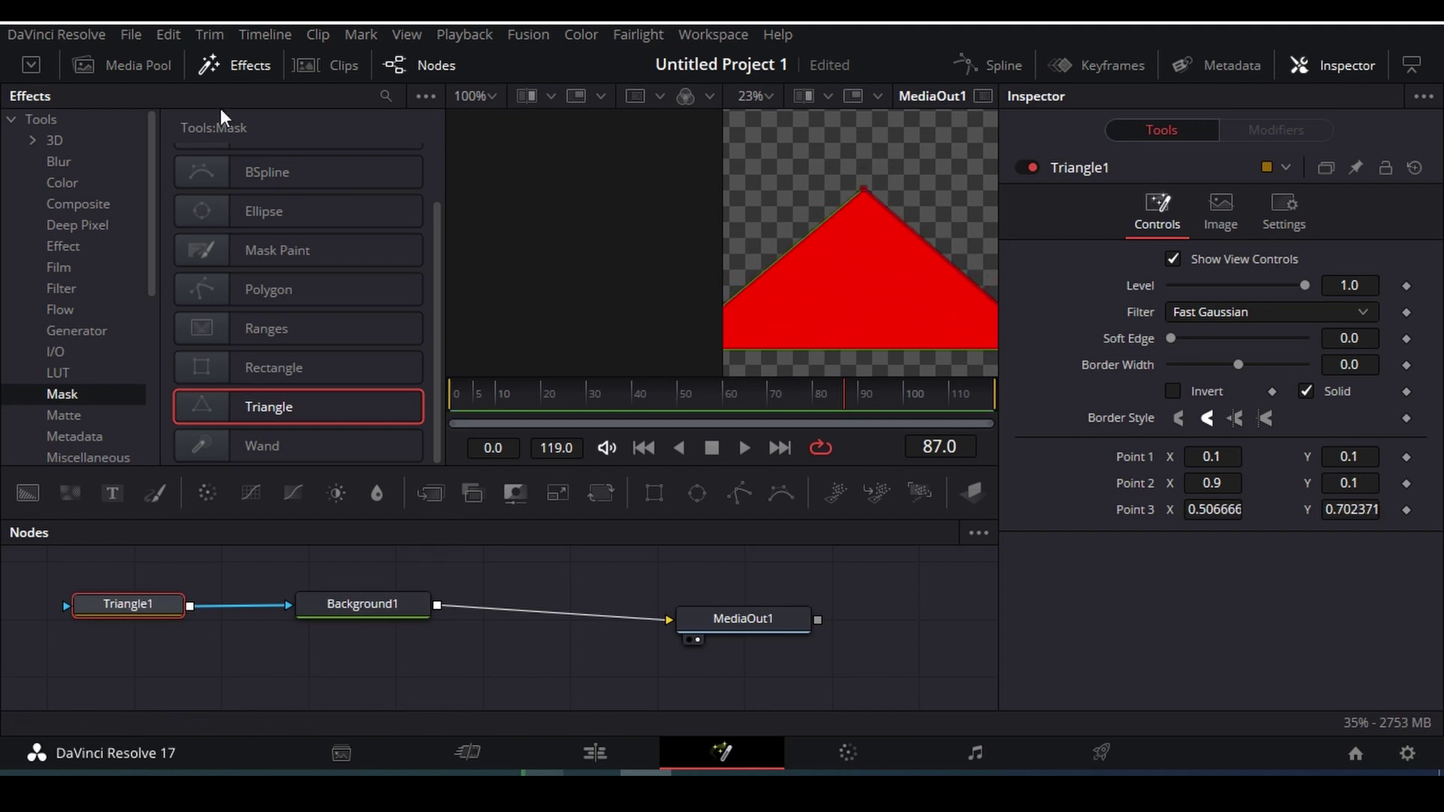
click(239, 66)
drag(941, 348, 870, 339)
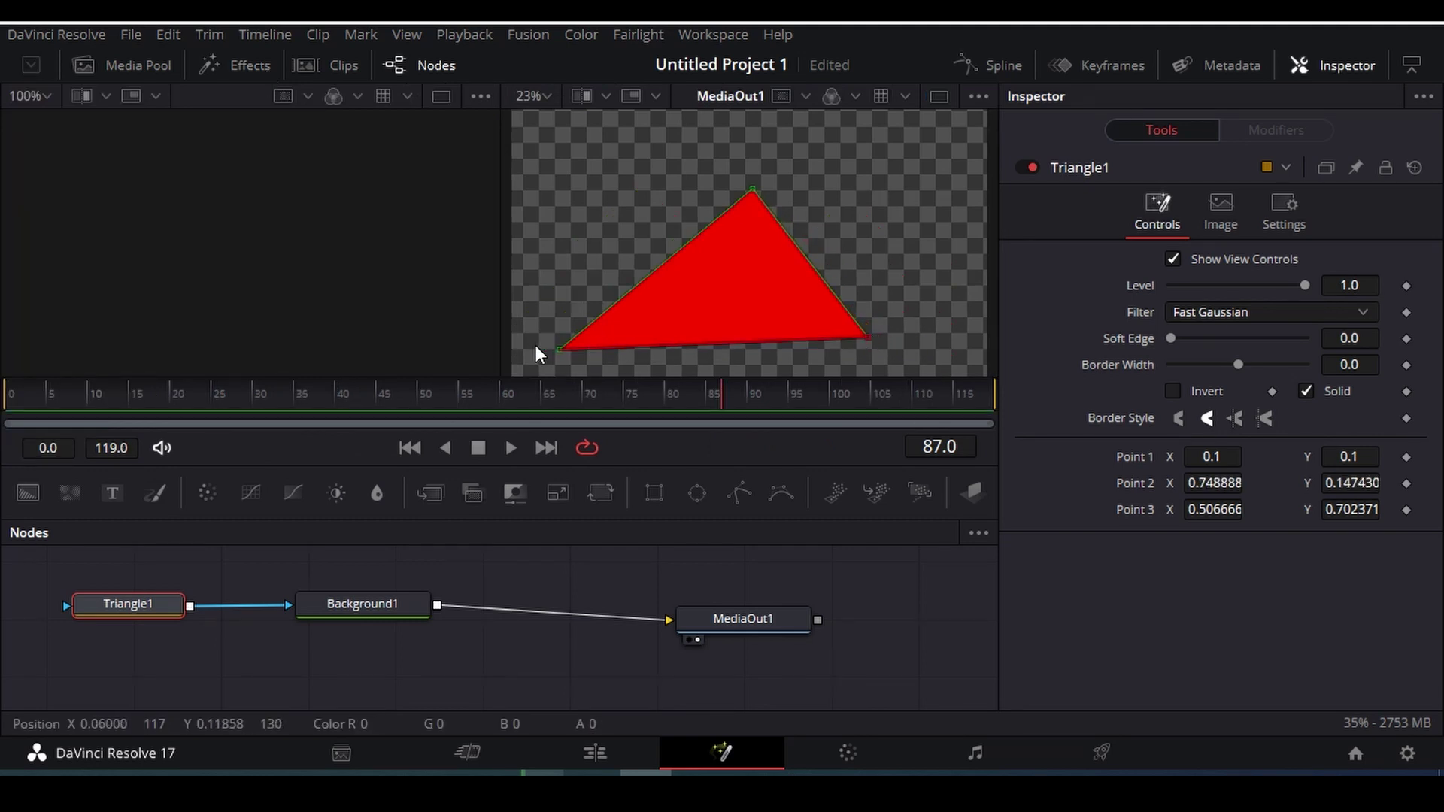
Shift the triangle's lower-left corner, make it a thick hollow outline, and preview it.
drag(558, 346, 623, 332)
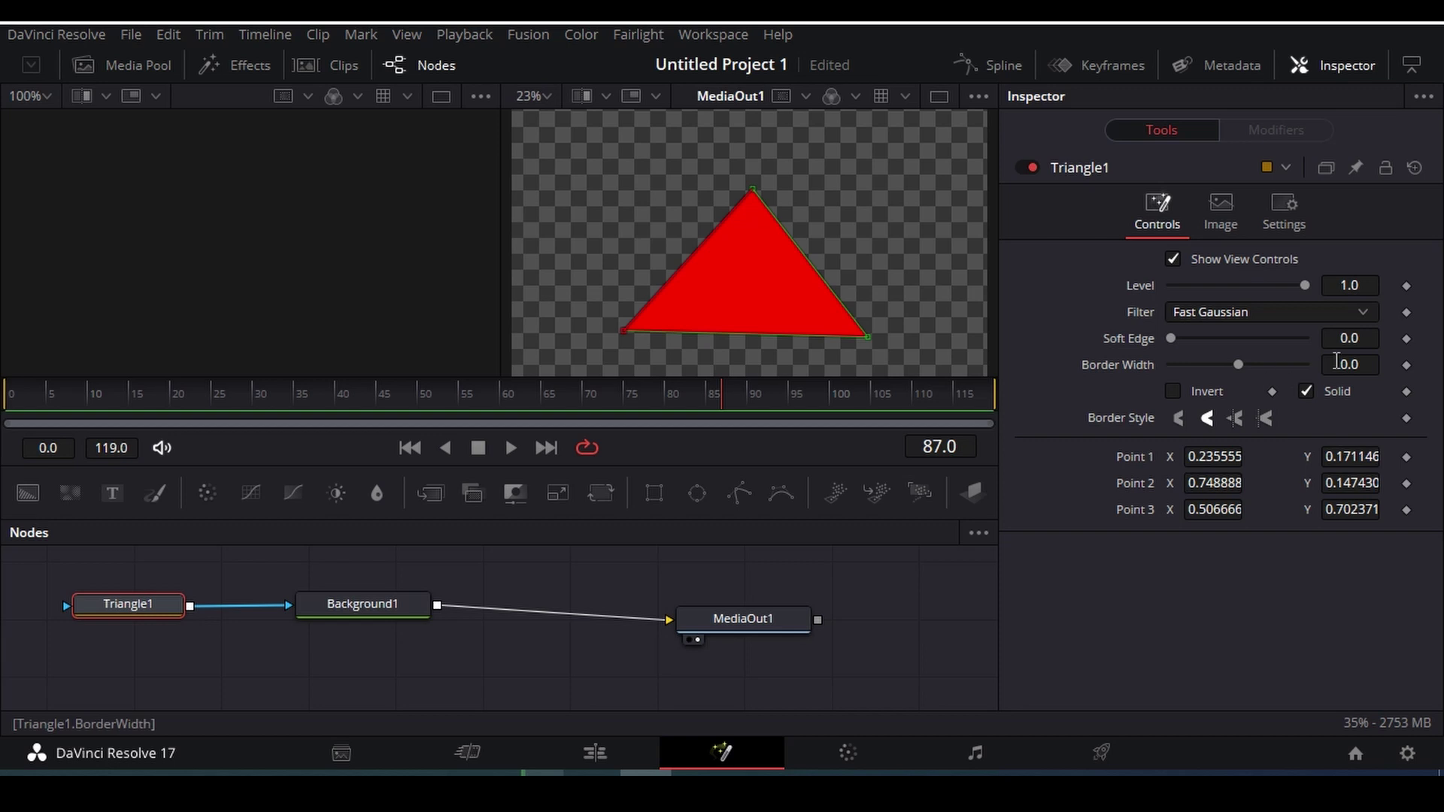
click(1306, 391)
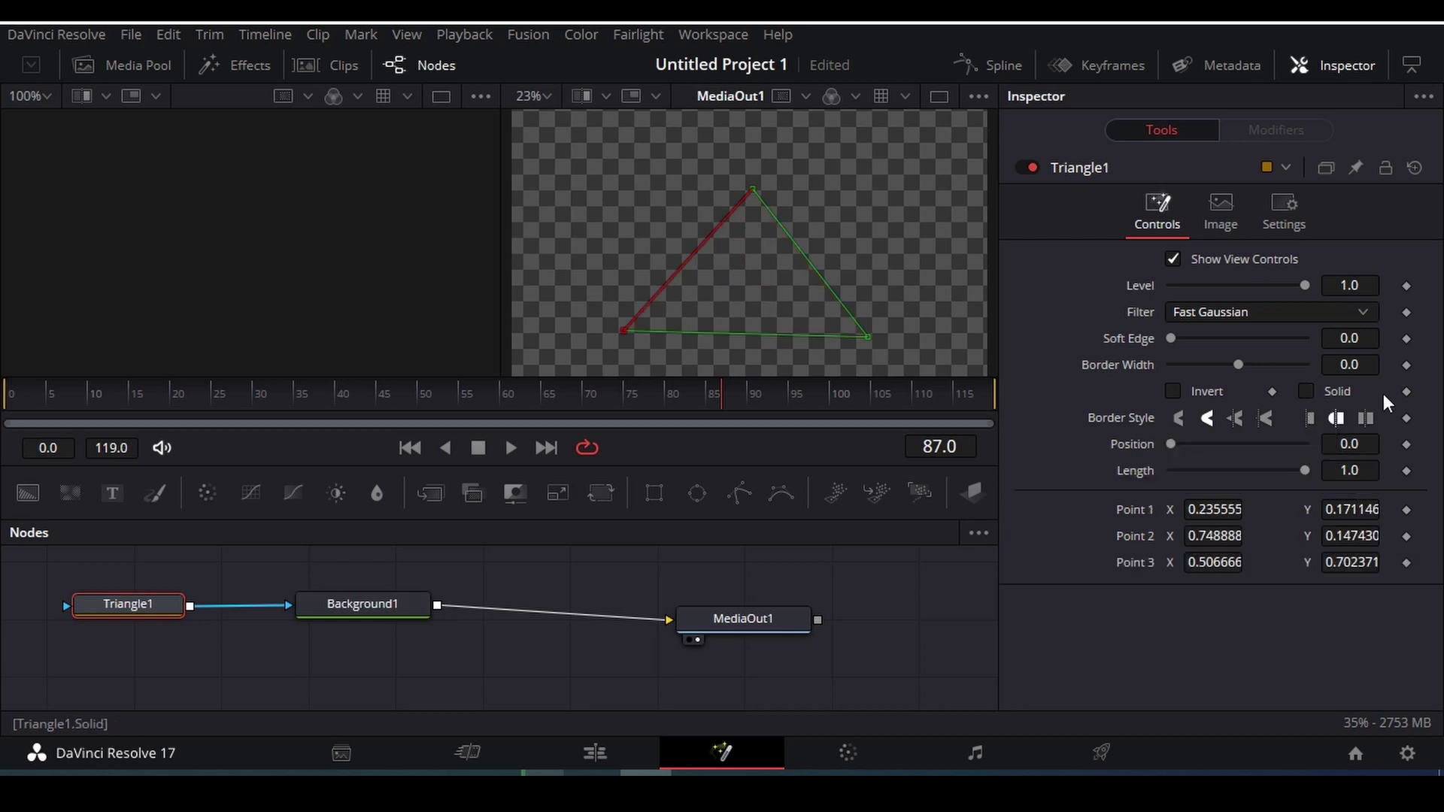
drag(1345, 363, 1395, 363)
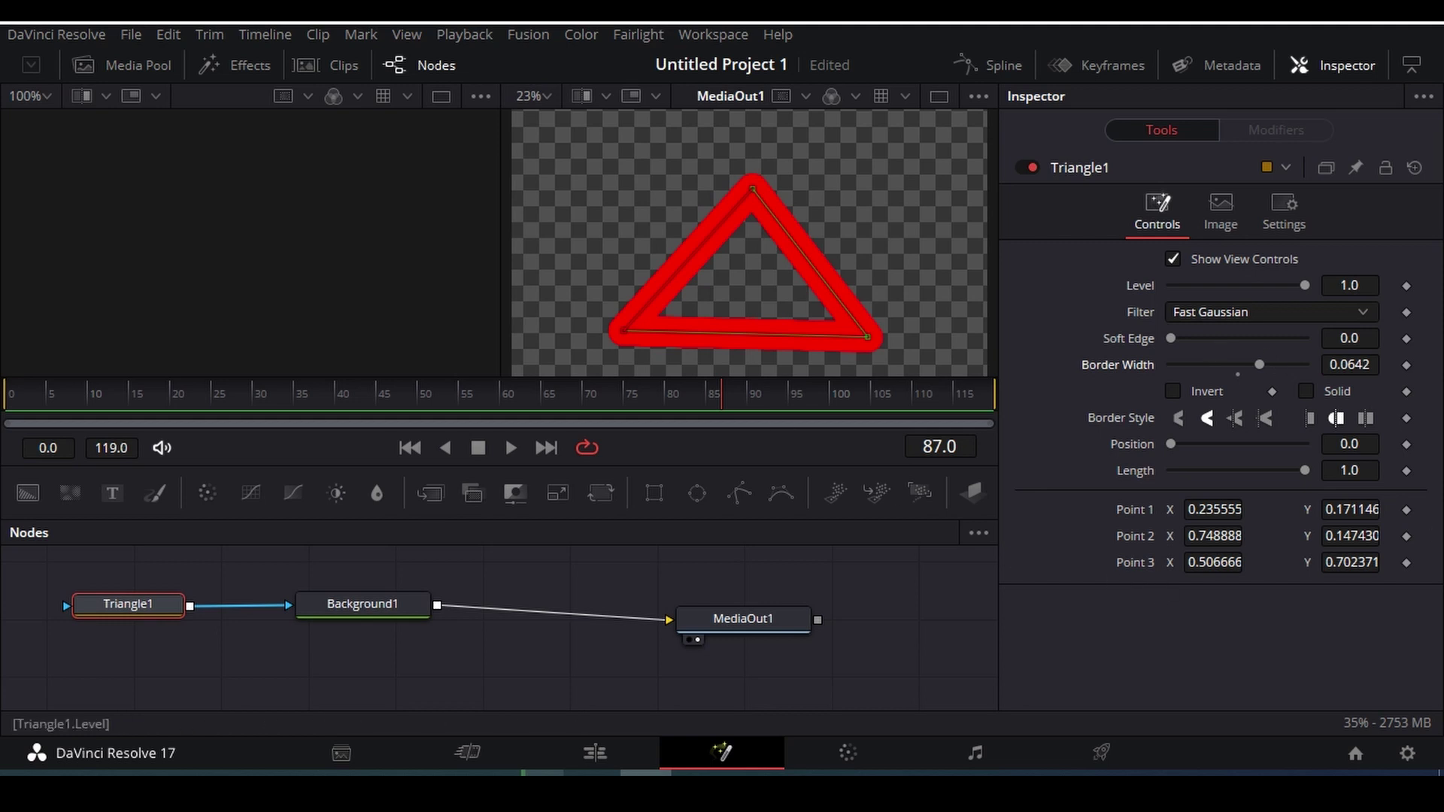
click(594, 753)
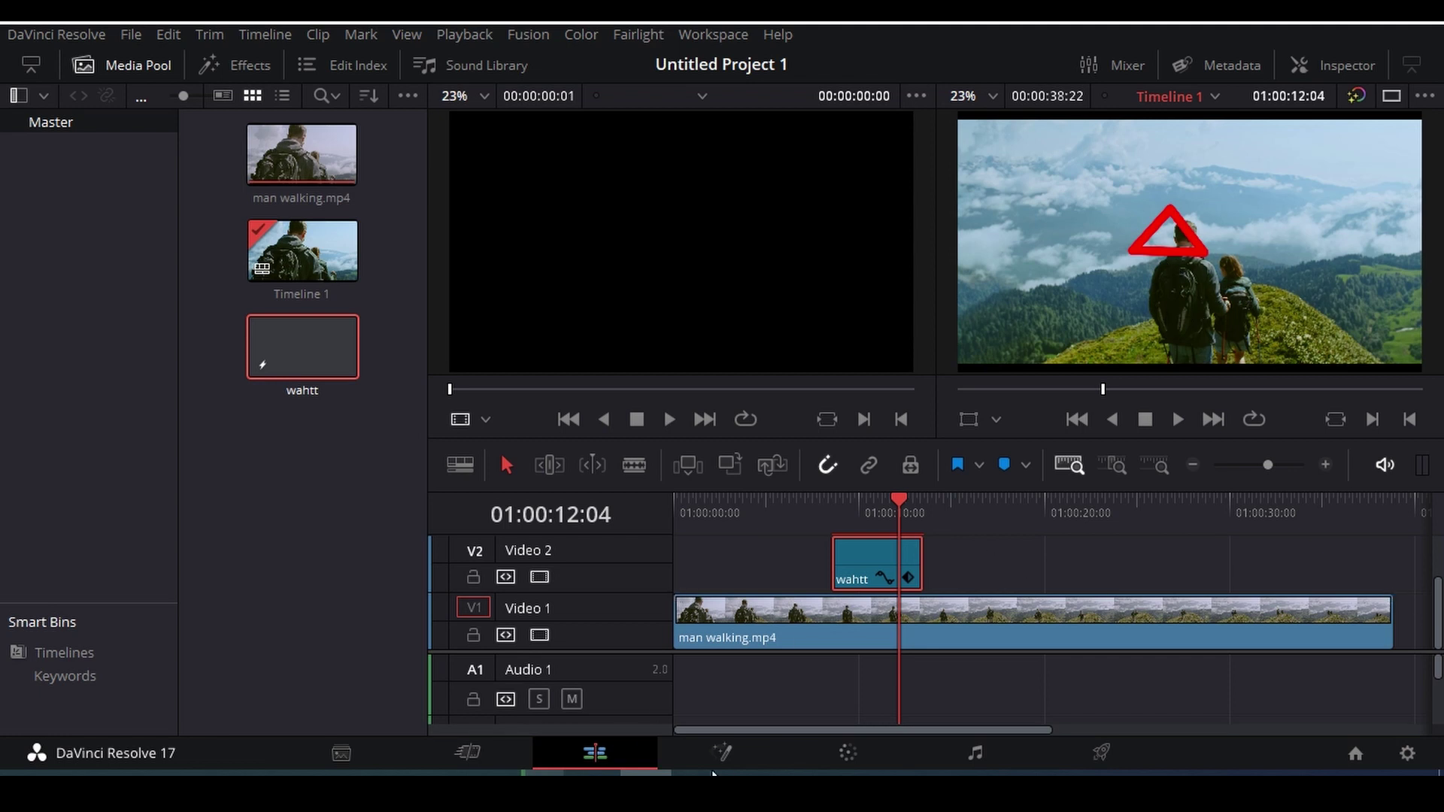
click(722, 752)
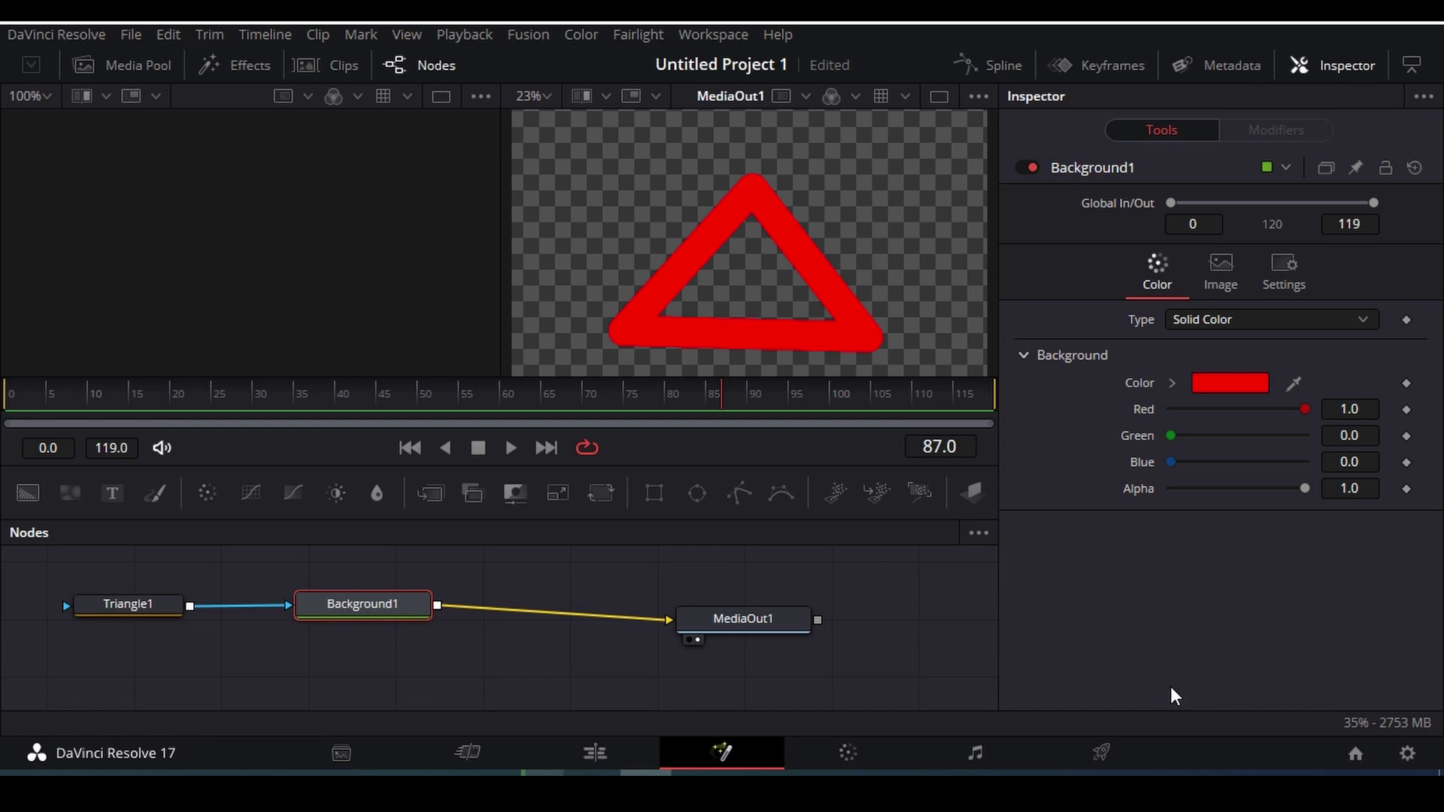
right_click(147, 609)
Swap the Triangle1 mask for a new empty Polygon mask feeding Background1.
click(203, 129)
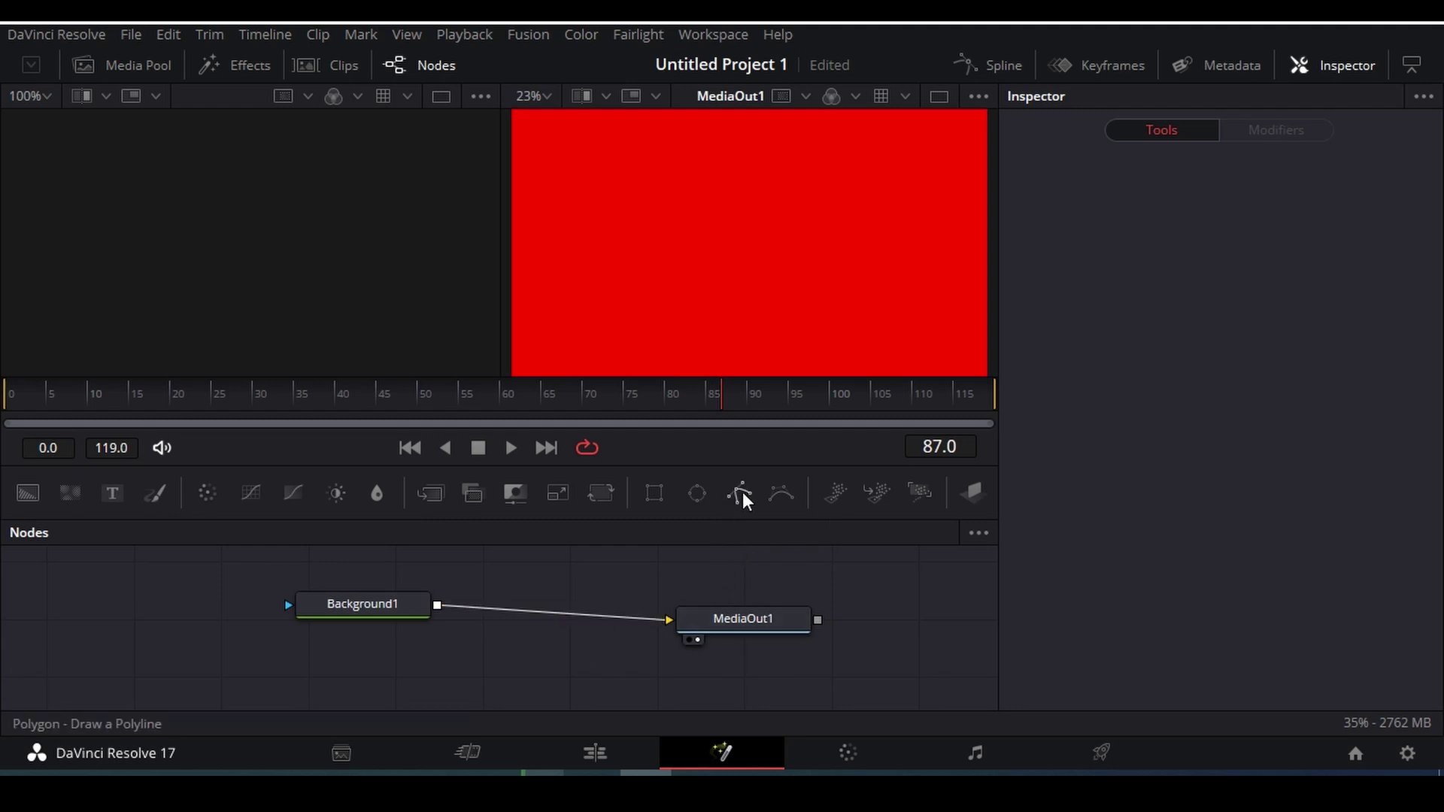
drag(743, 495, 367, 612)
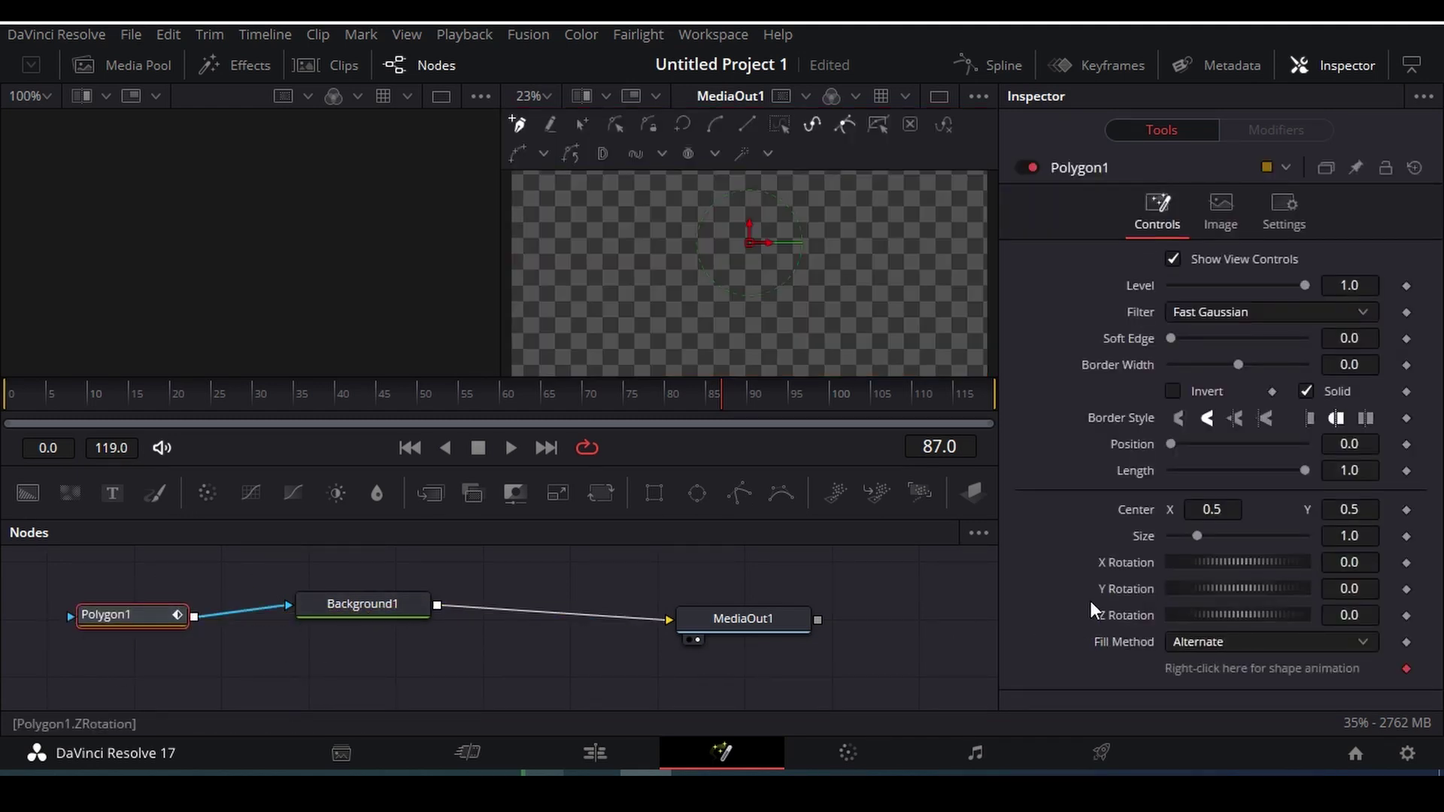
click(340, 608)
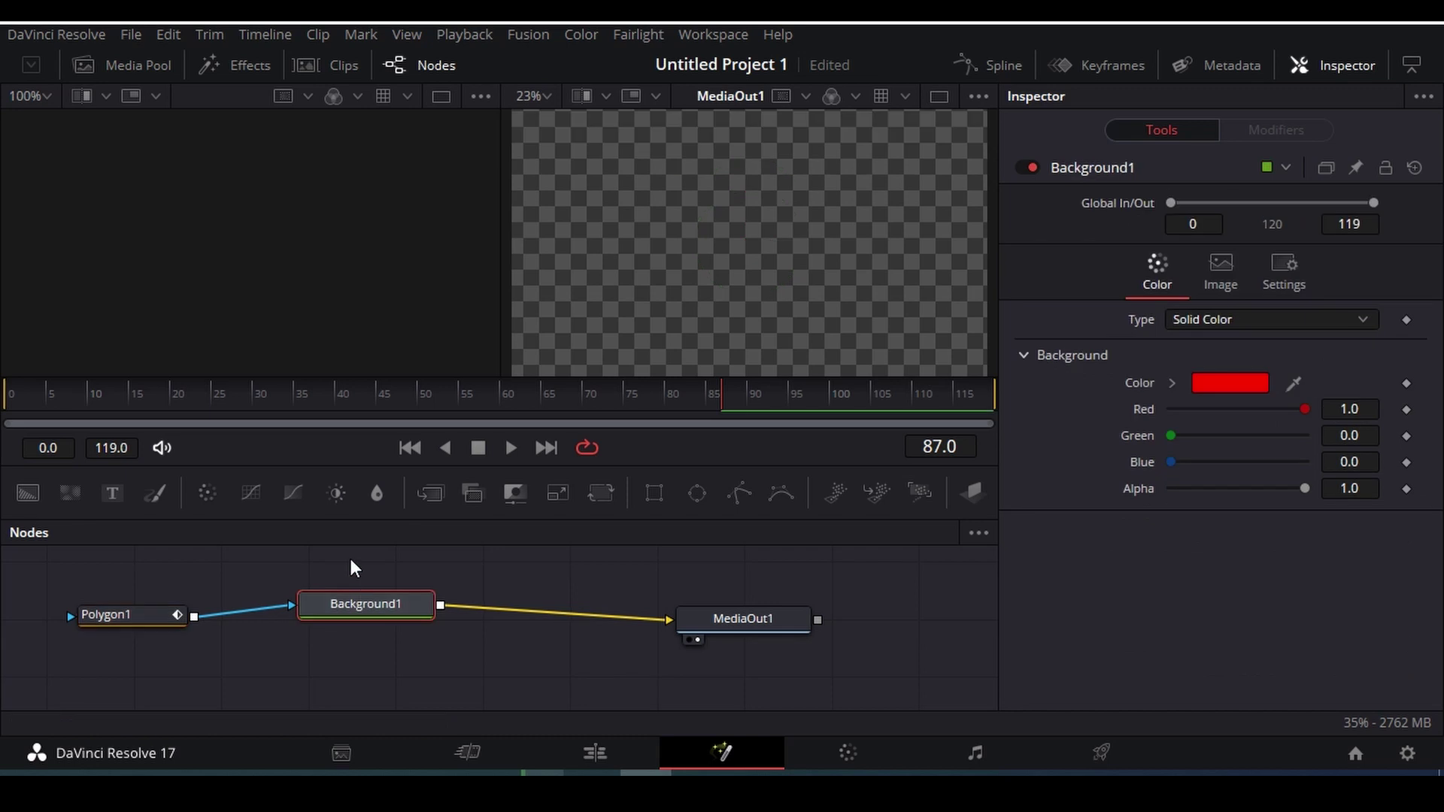
Insert a Grid node after Background1 by searching 'grid' in the tool search.
key(shift+space)
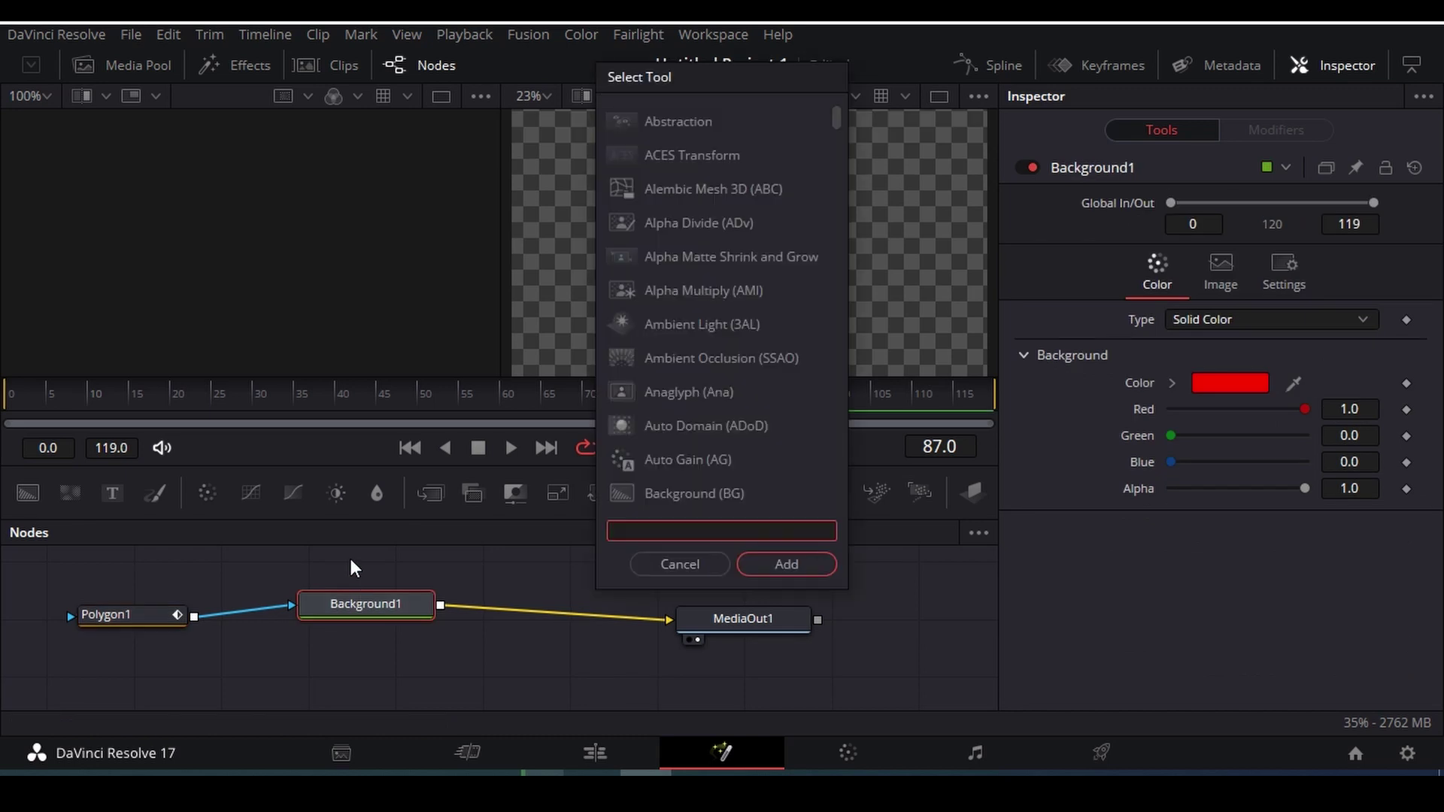
text(grid)
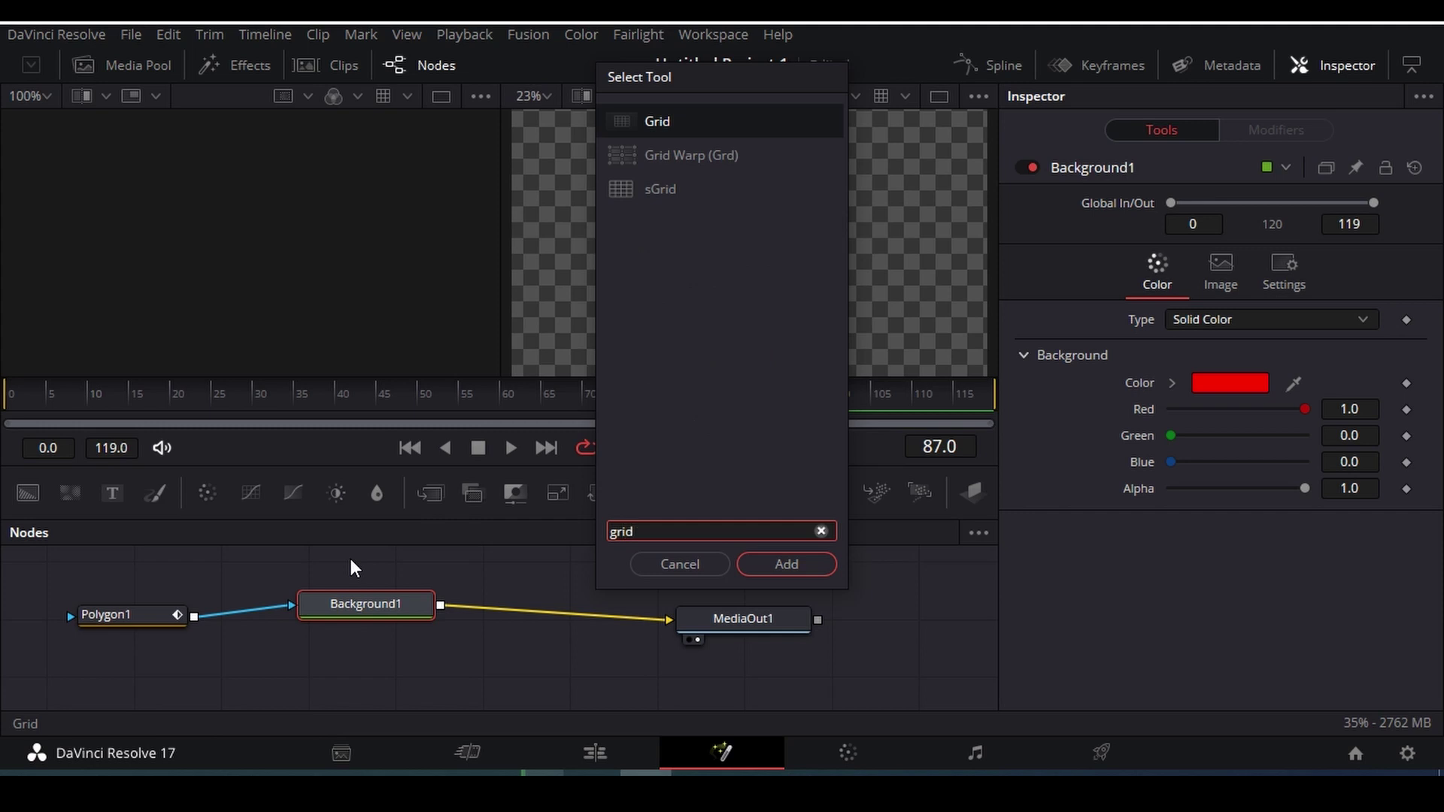
key(Return)
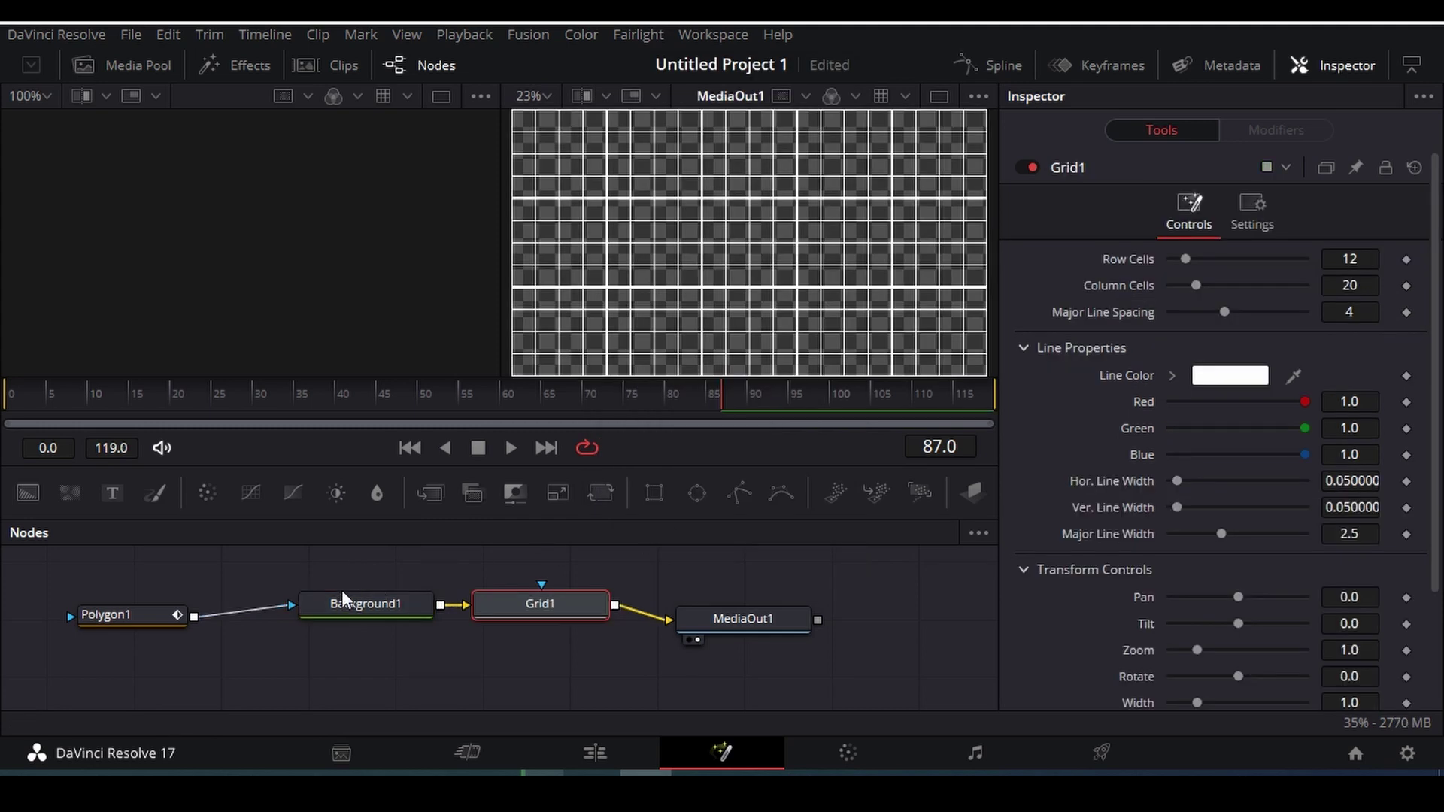
Draw a closed seven-point left-pointing arrow with Polygon1 along the grid lines.
click(143, 615)
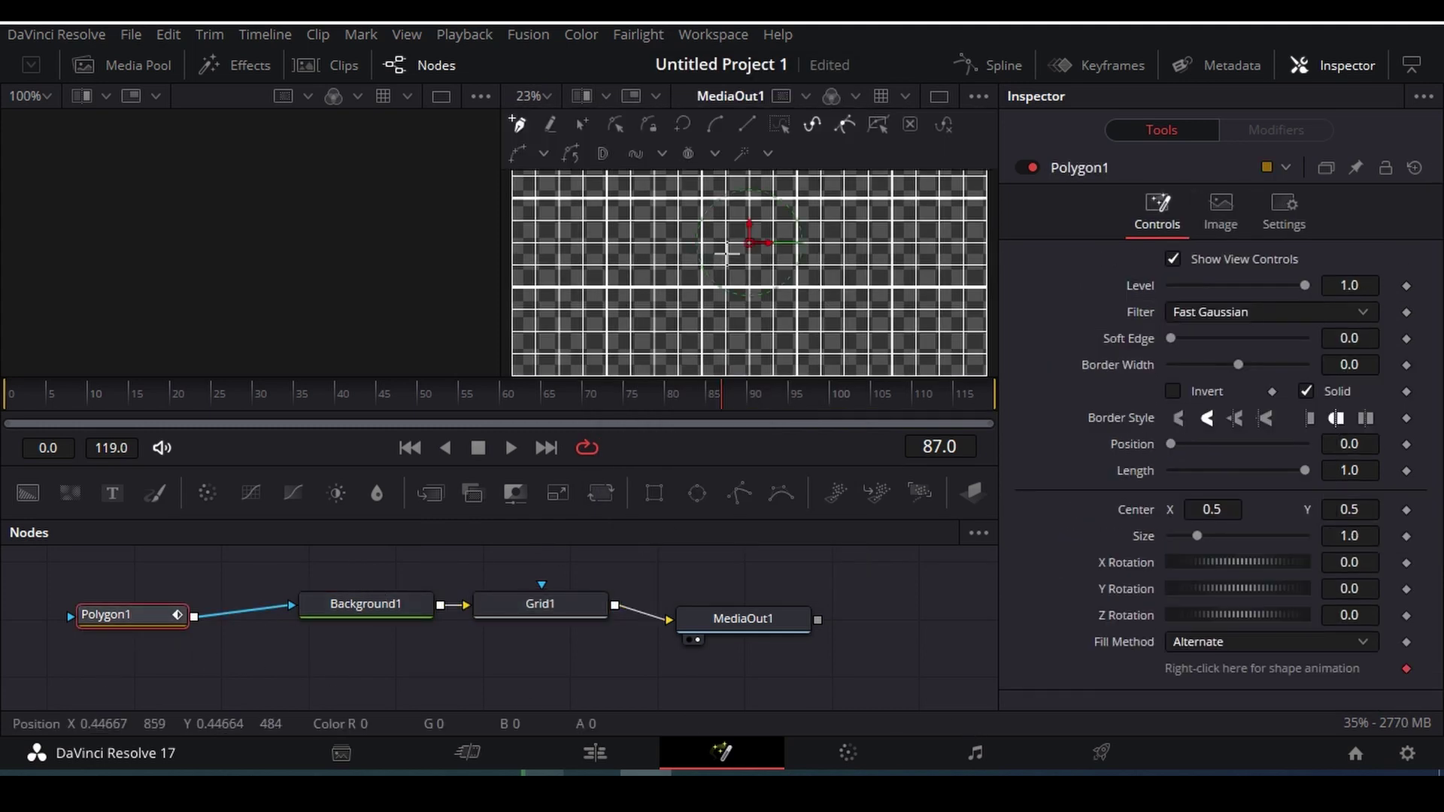
drag(607, 265, 654, 265)
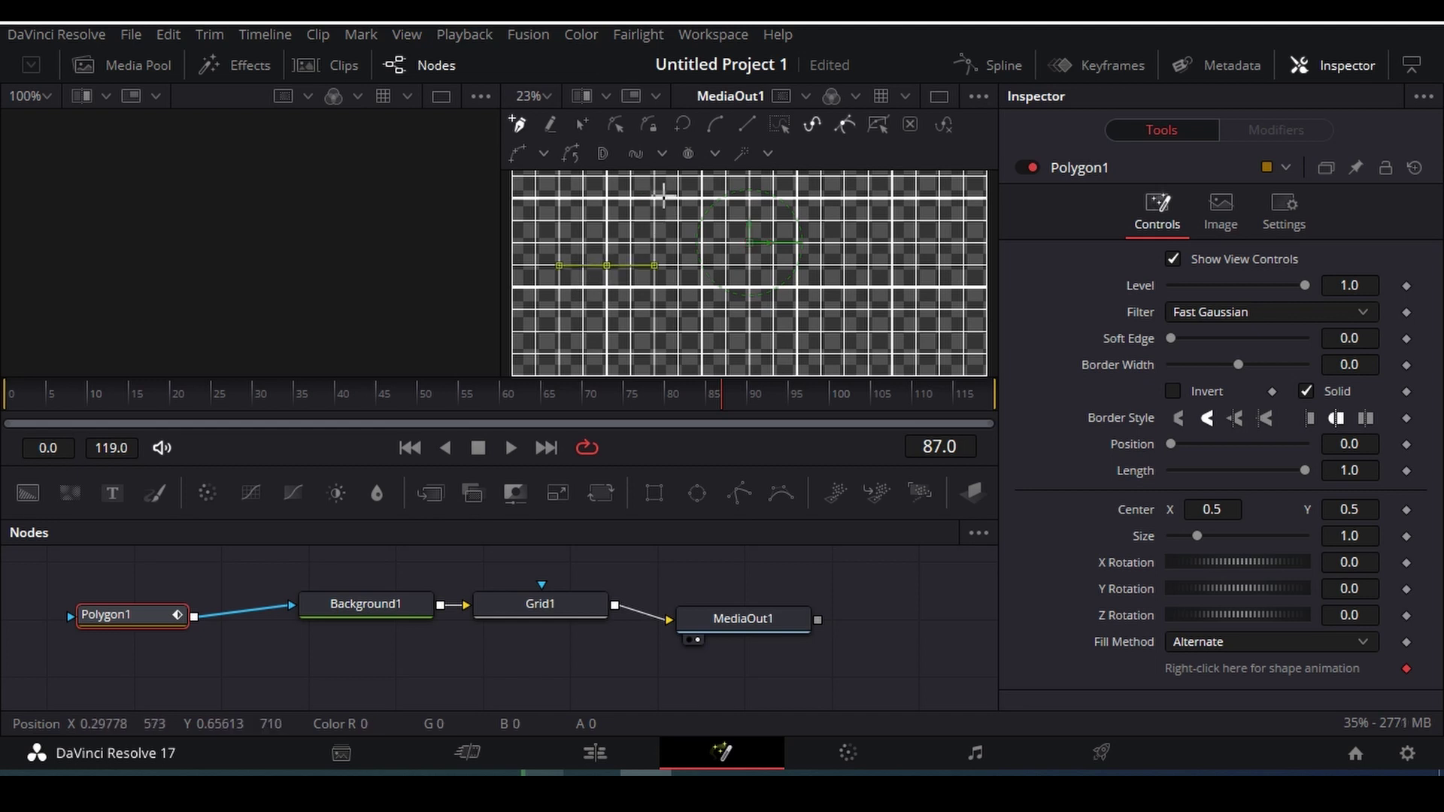
click(677, 196)
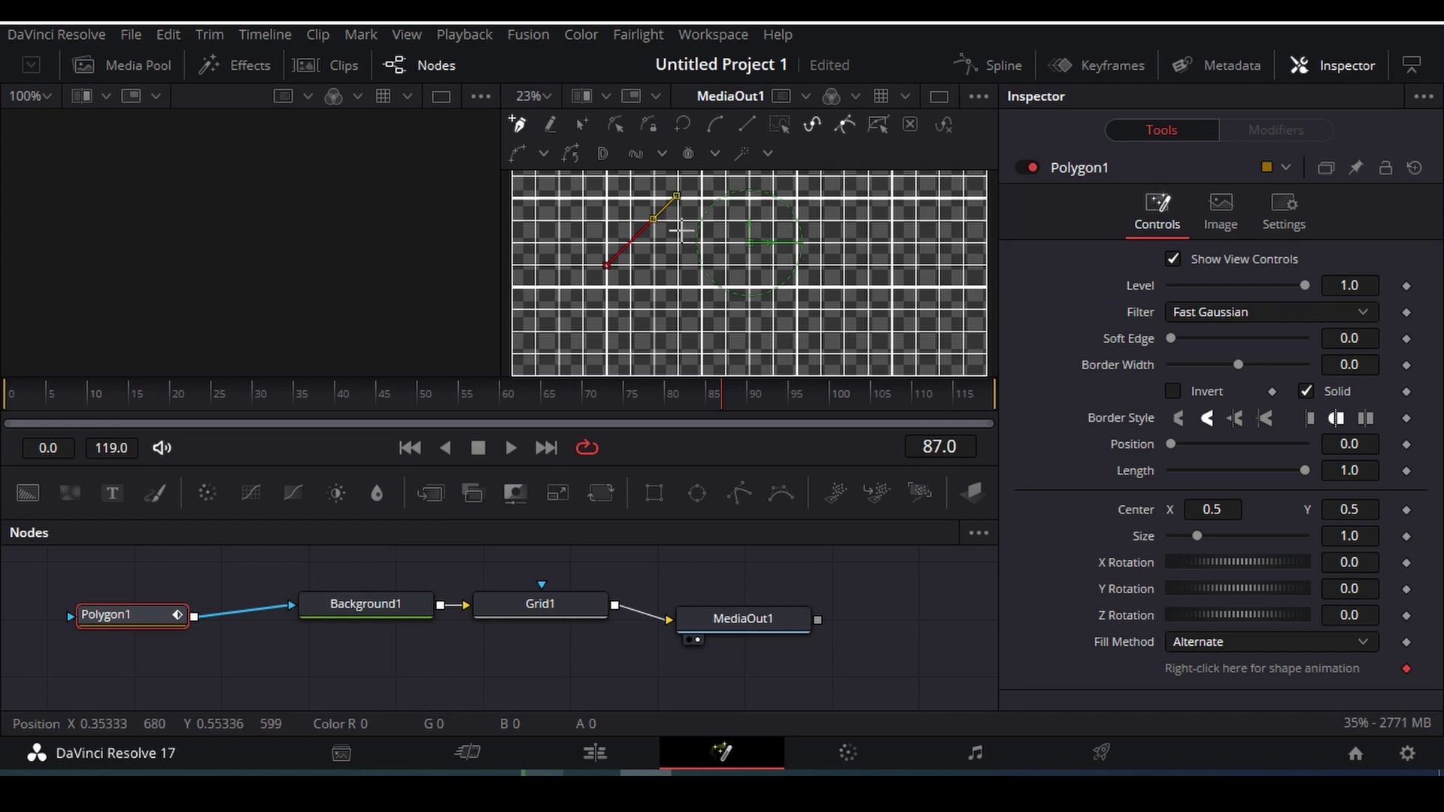
click(677, 242)
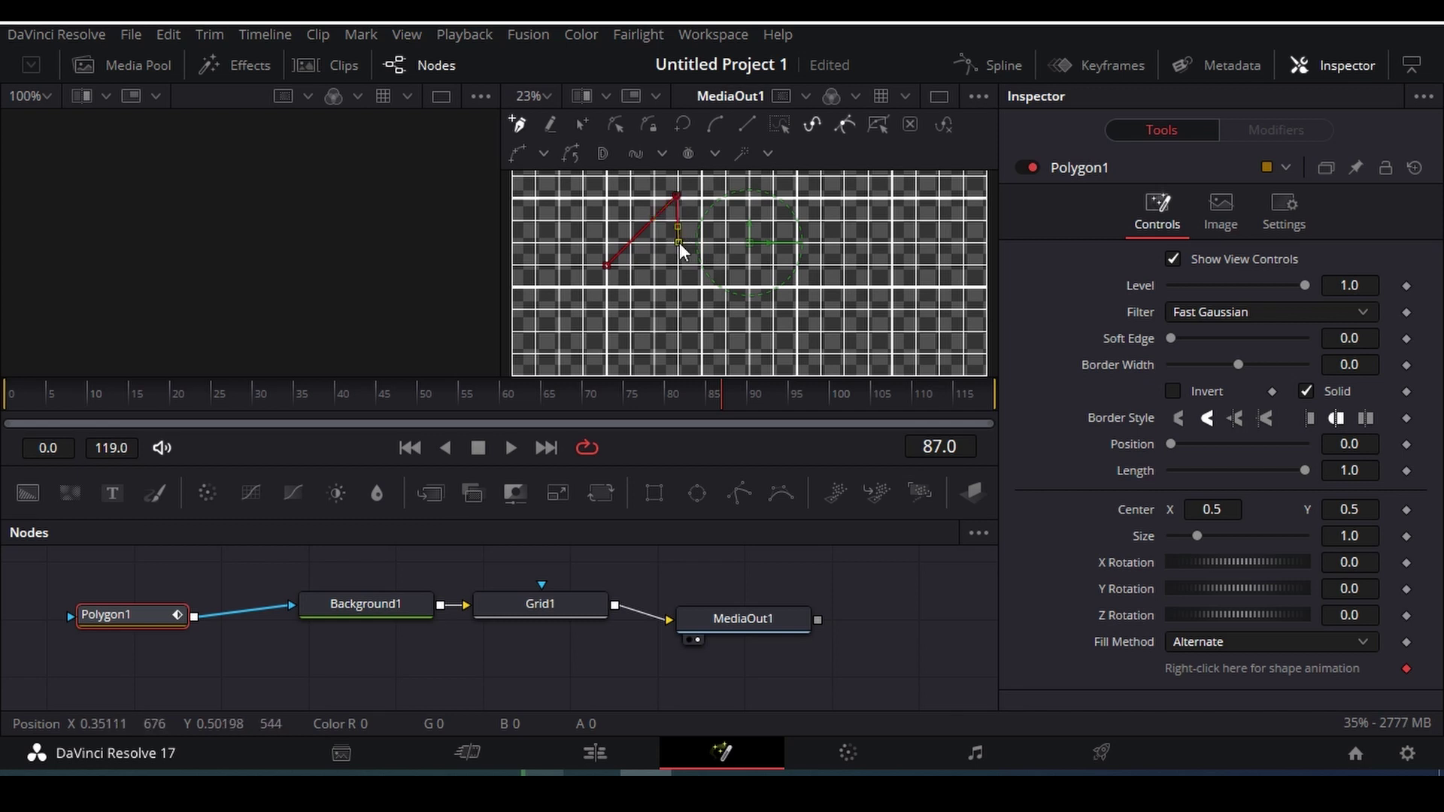
click(892, 243)
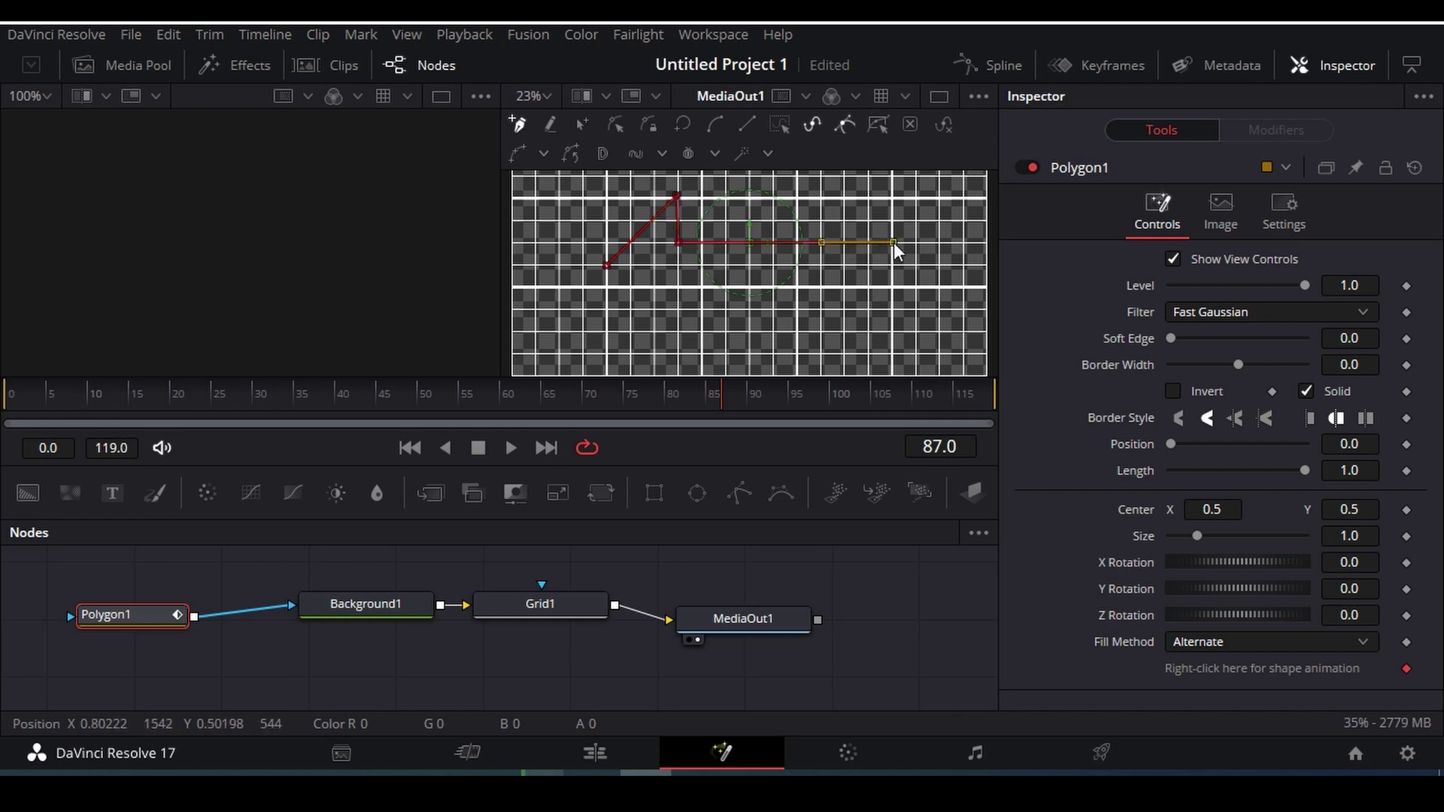
click(894, 288)
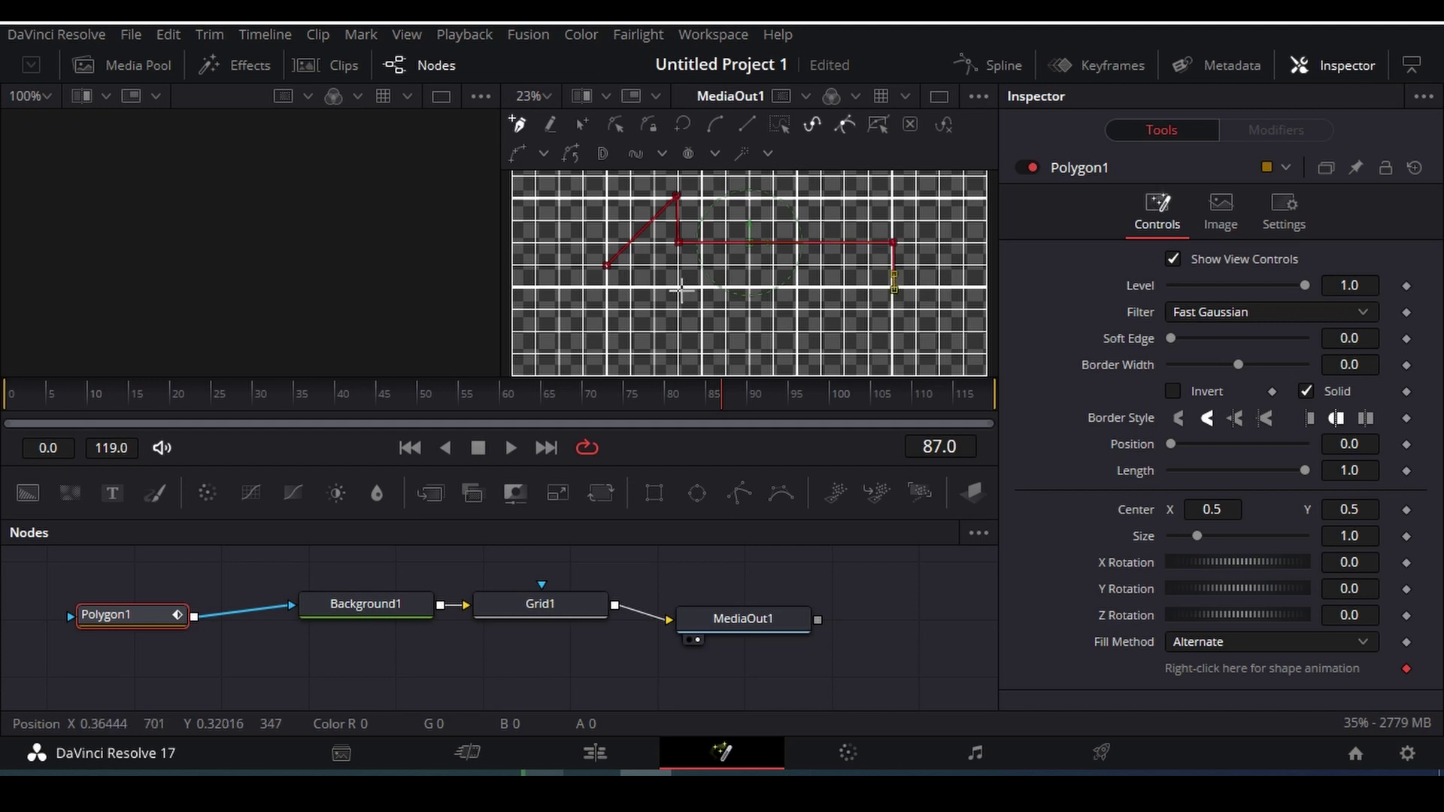
click(679, 286)
click(679, 328)
click(607, 267)
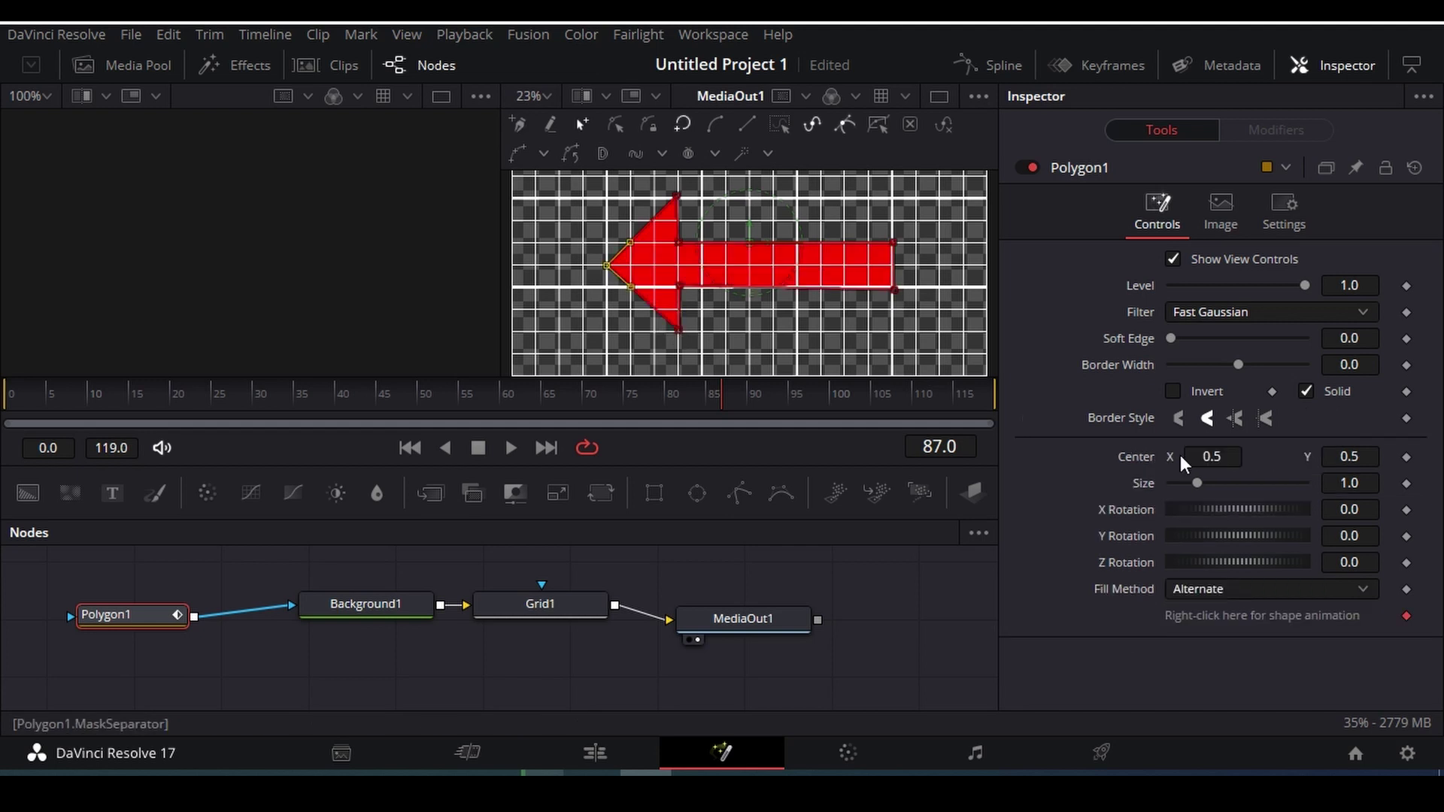
right_click(524, 610)
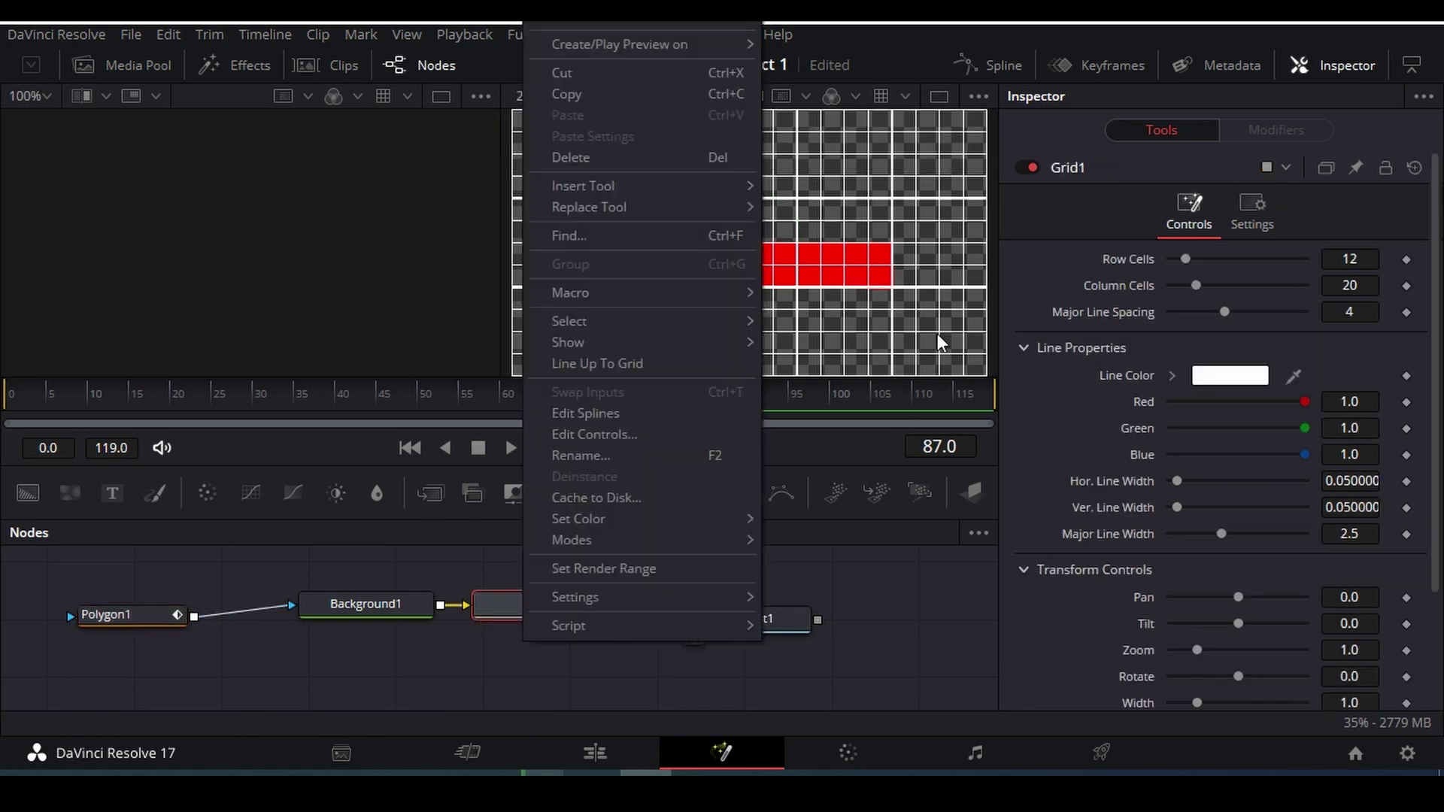
Delete Grid1, then scrub the Edit page timeline to a frame showing the red arrow.
click(588, 160)
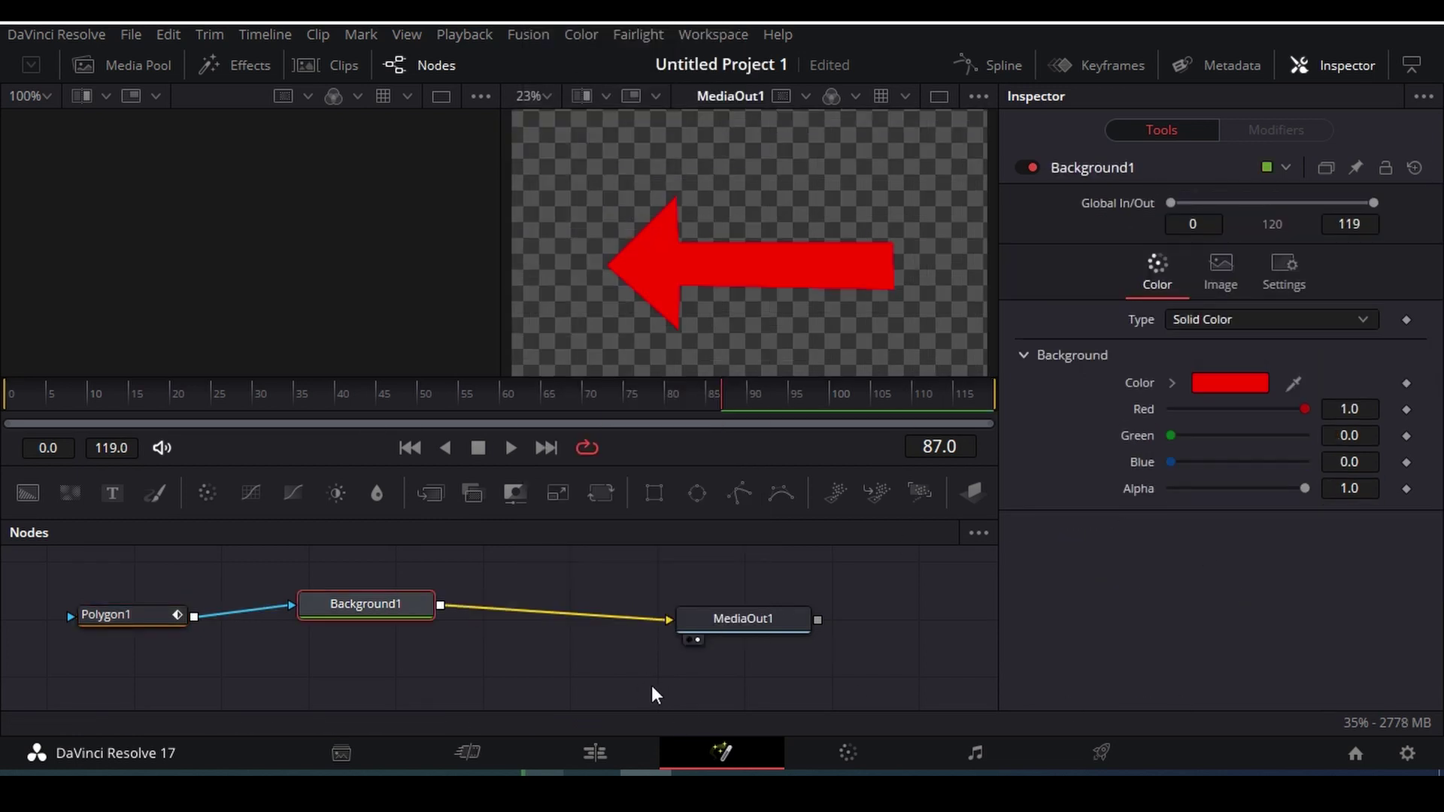
click(639, 757)
click(715, 513)
key(space)
key(space)
click(714, 514)
drag(716, 517, 867, 619)
mouse_move(832, 542)
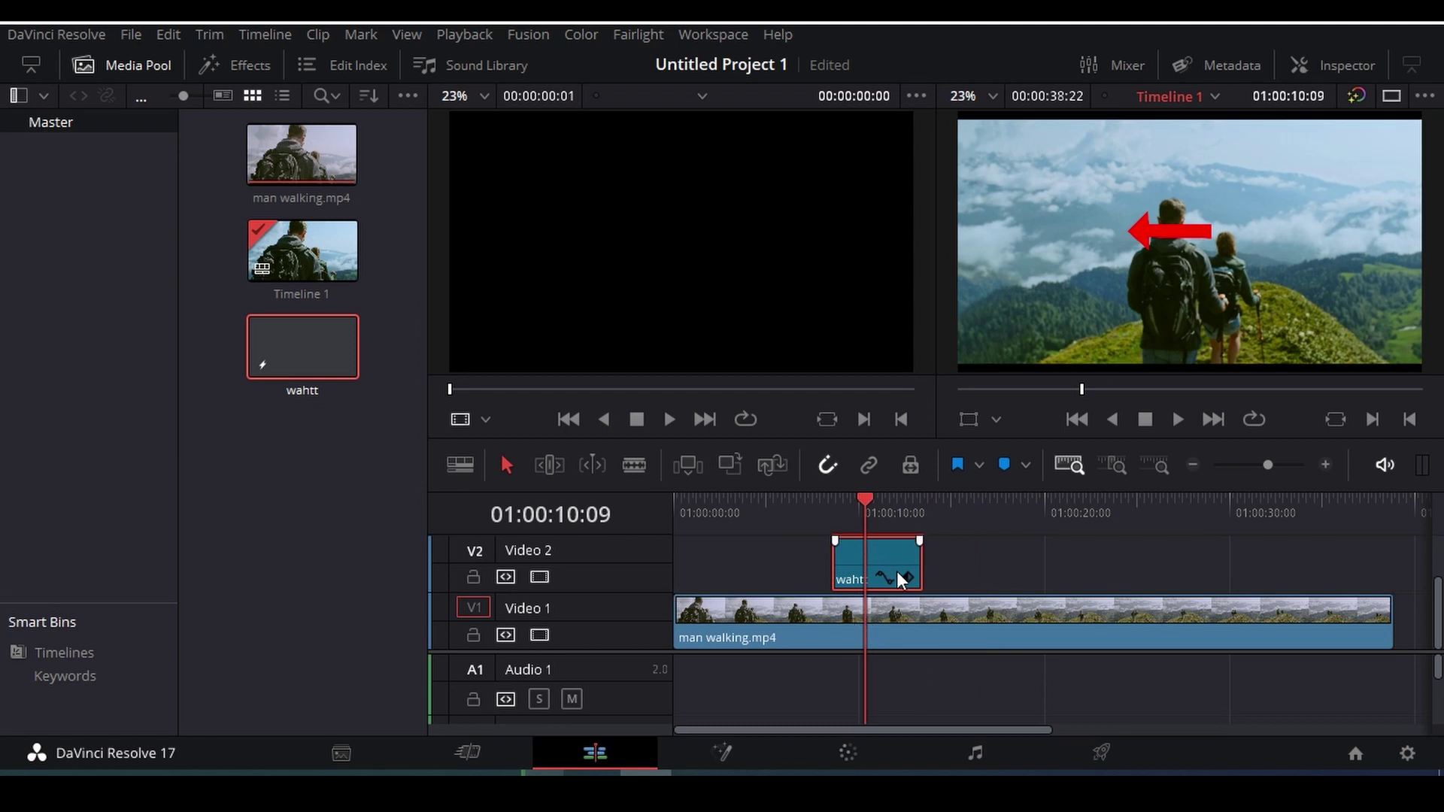
Show the wahtt clip's Inspector settings and zoom the timeline out.
click(1307, 66)
key(ctrl+minus)
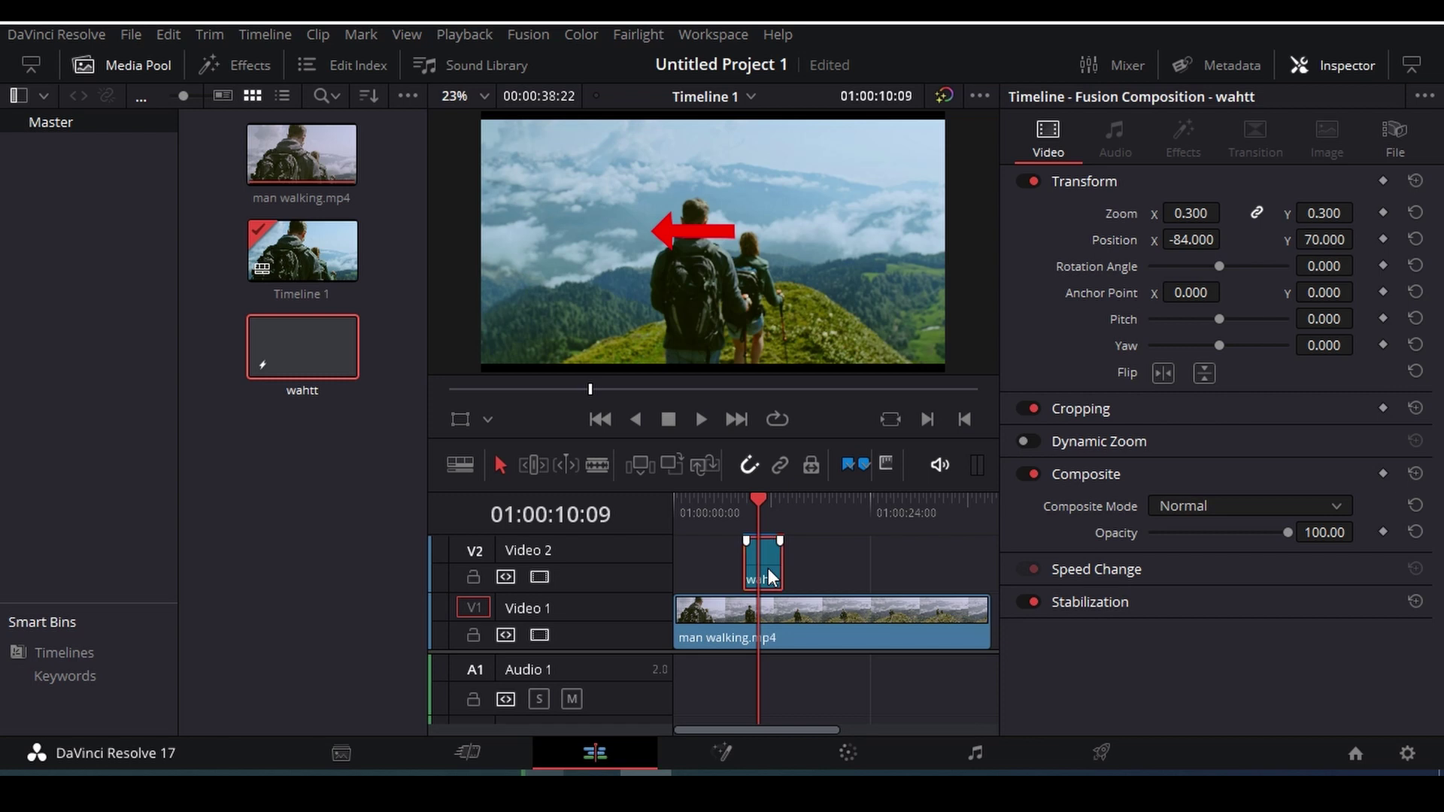
click(1322, 68)
Set the arrow's Transform to Zoom 1.060, Rotation 3.000 and Position X 67.
click(1335, 75)
mouse_move(1323, 265)
mouse_down()
mouse_move(1359, 266)
mouse_move(1323, 266)
mouse_up()
drag(1203, 239, 1235, 213)
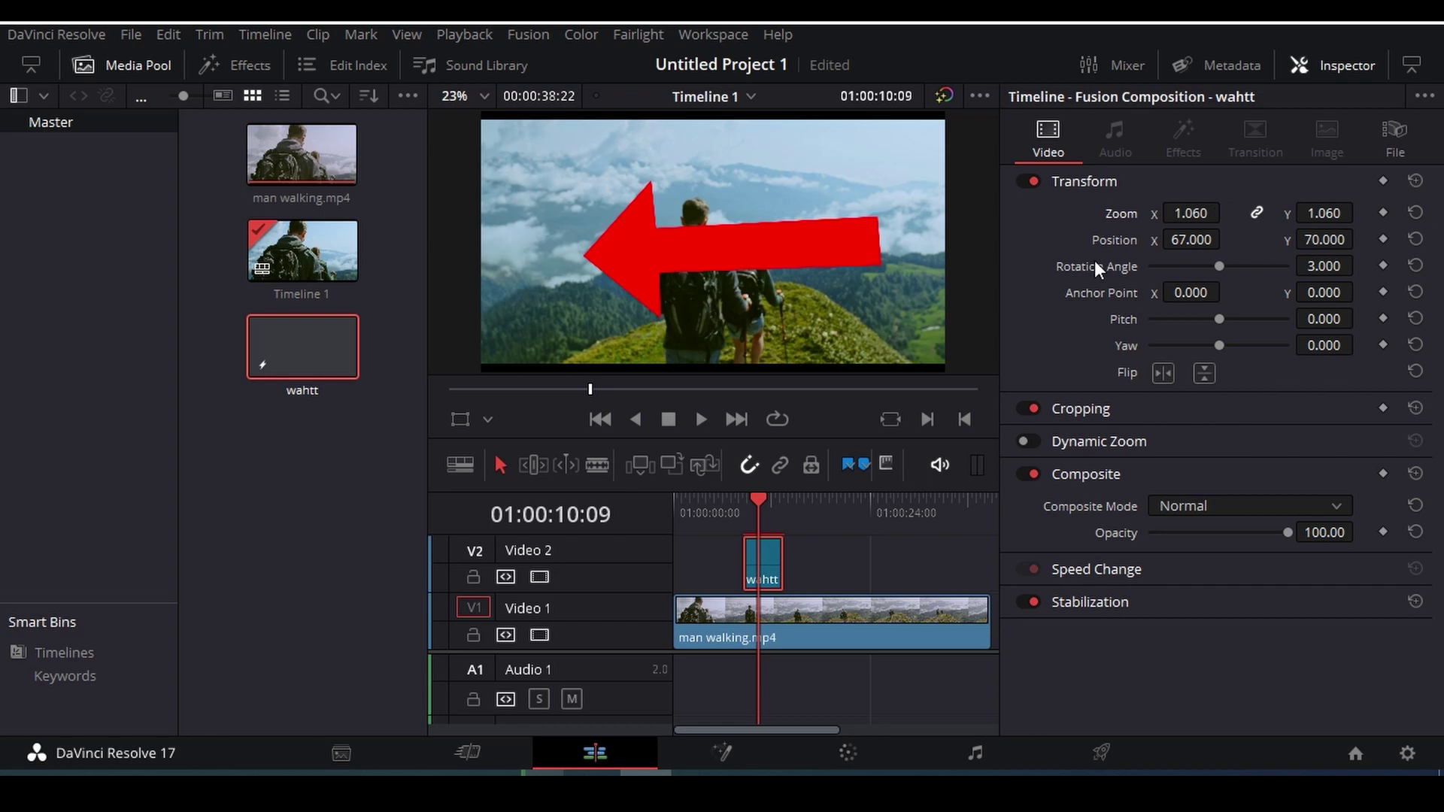
click(1326, 67)
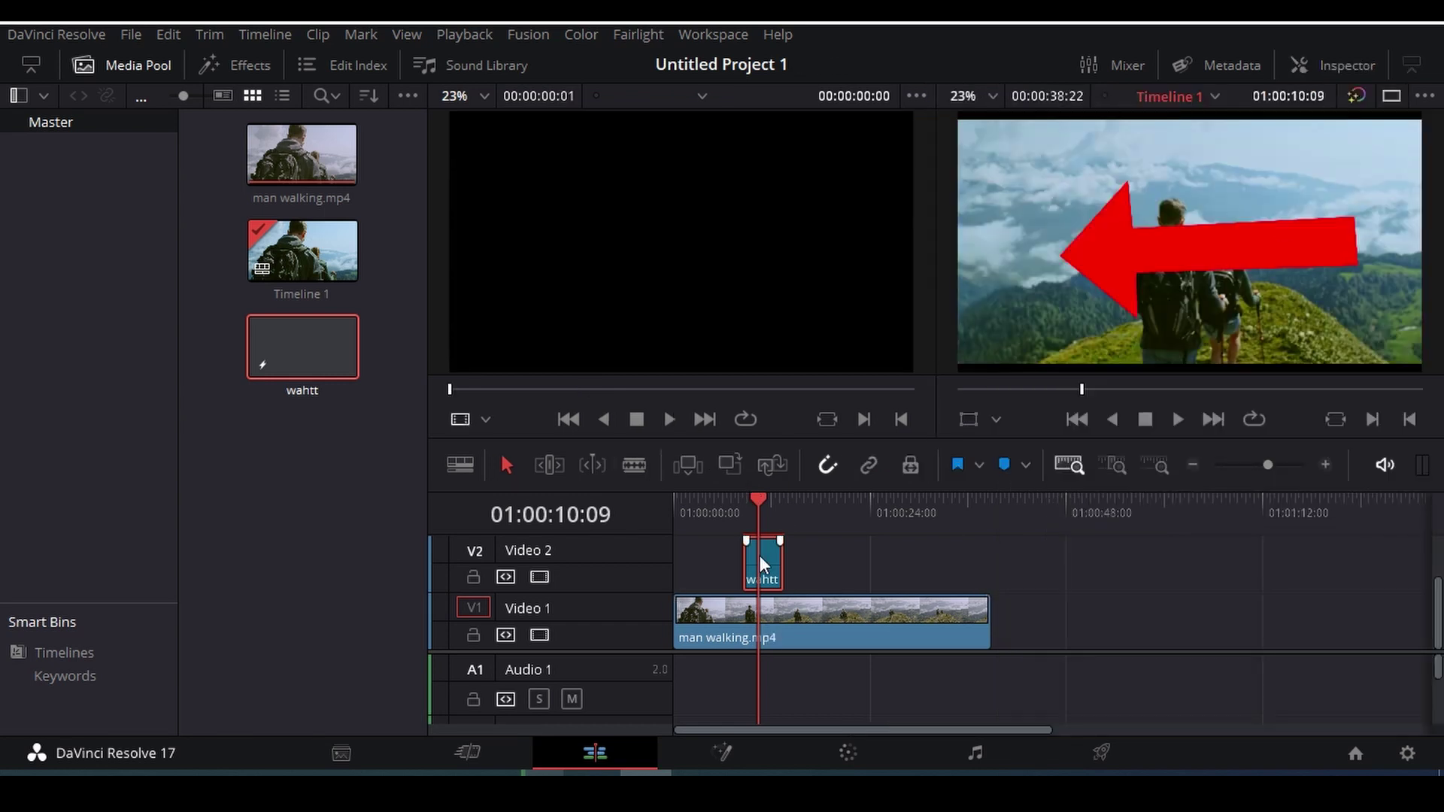
Copy the wahtt arrow clip later on Video 2, extending its start and trimming its end.
key(shift+z)
drag(891, 623, 1231, 574)
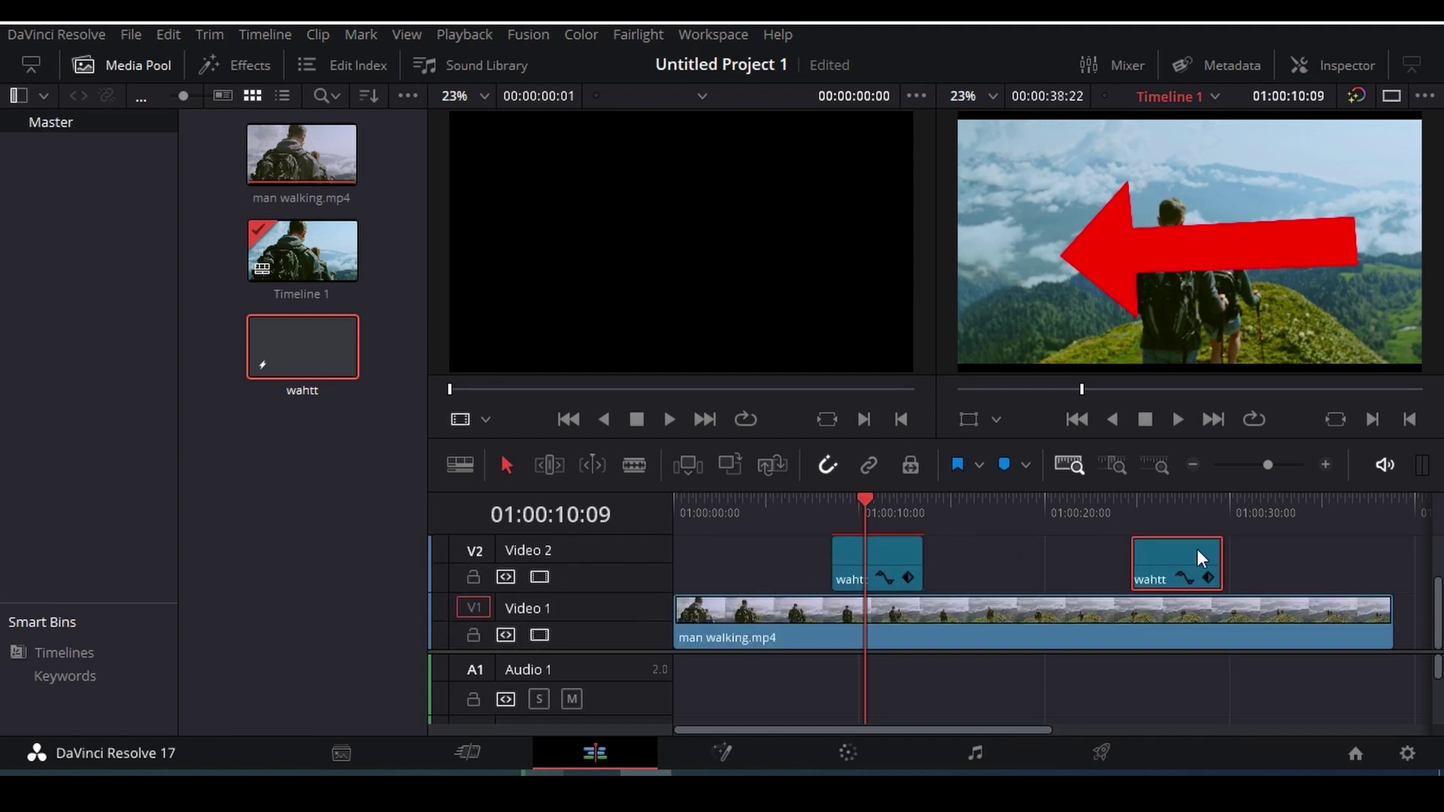
drag(1133, 573, 959, 573)
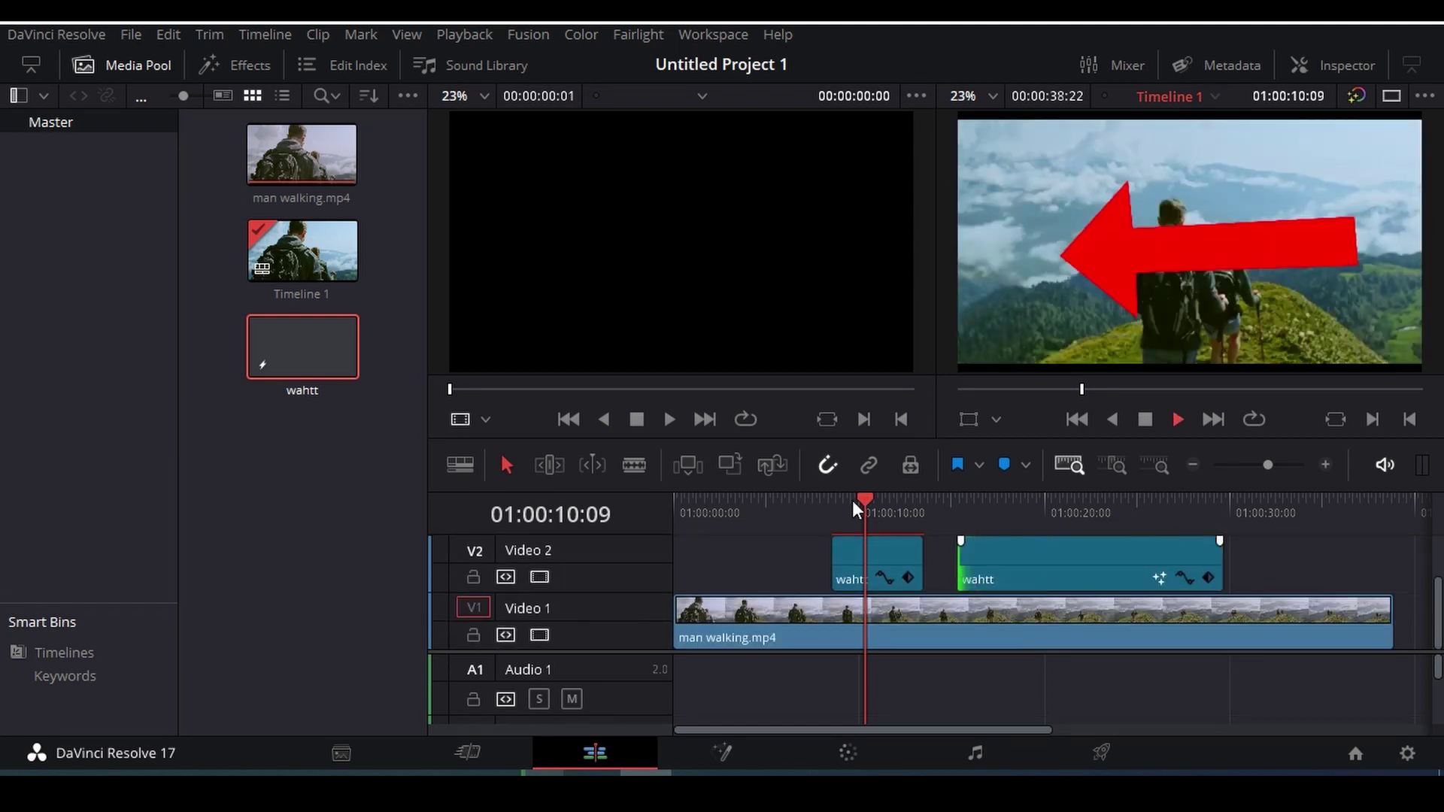
drag(1214, 560, 1100, 560)
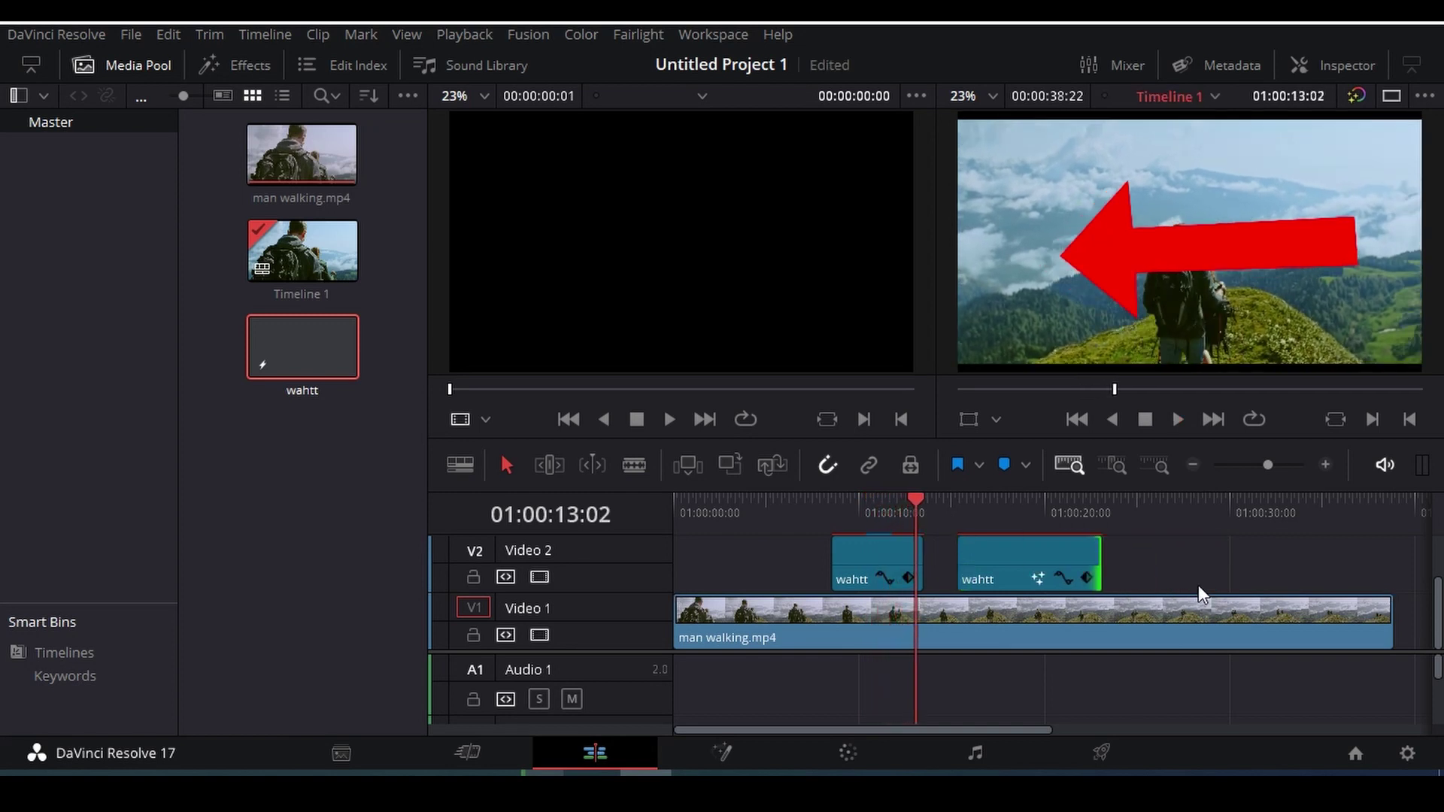